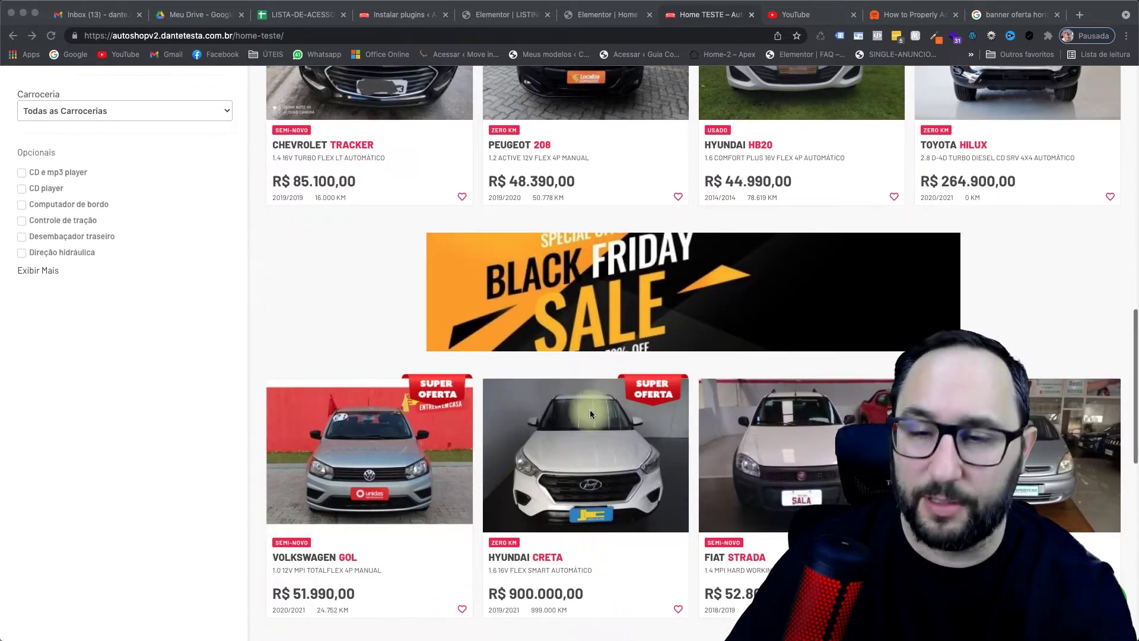
Step: Review the test home page's vehicle listings and the Black Friday banners placed between the rows of cars
scroll(682, 427, "down", 4)
scroll(723, 447, "down", 5)
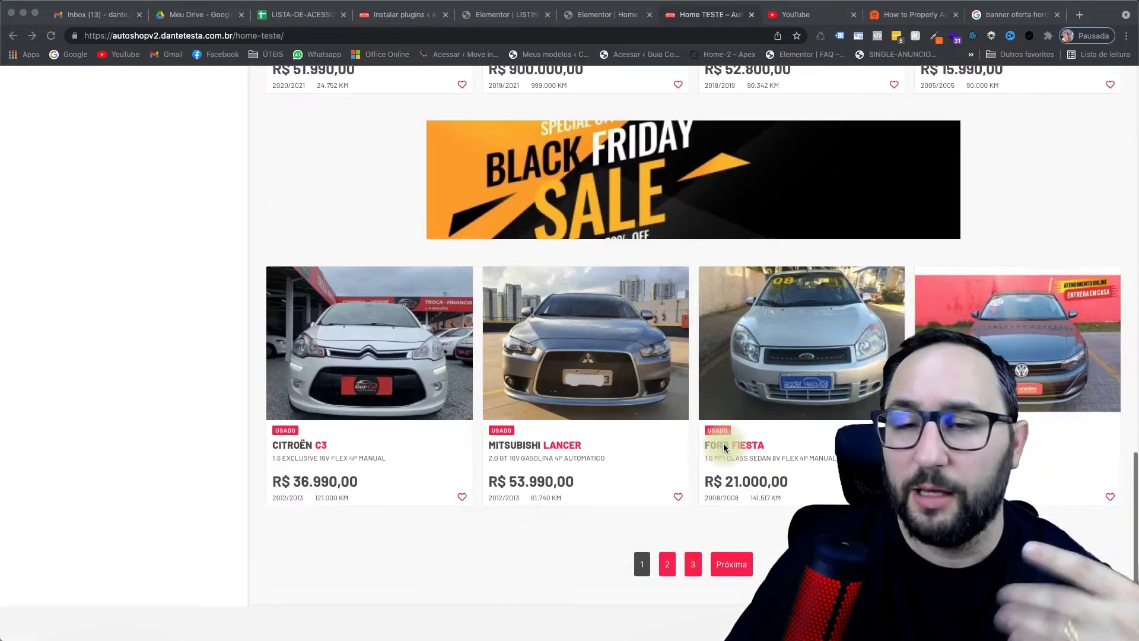
scroll(652, 386, "up", 4)
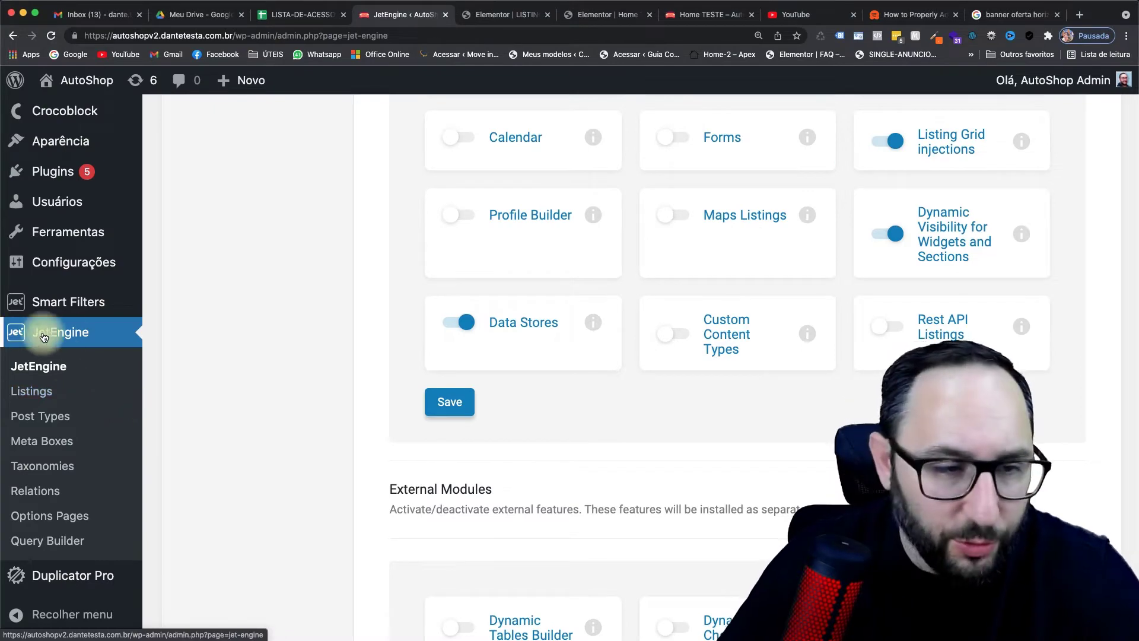
Step: Open the JetEngine listing items in the WordPress admin and check which post type LISTING-ANUNCIOS uses
left_click(52, 363)
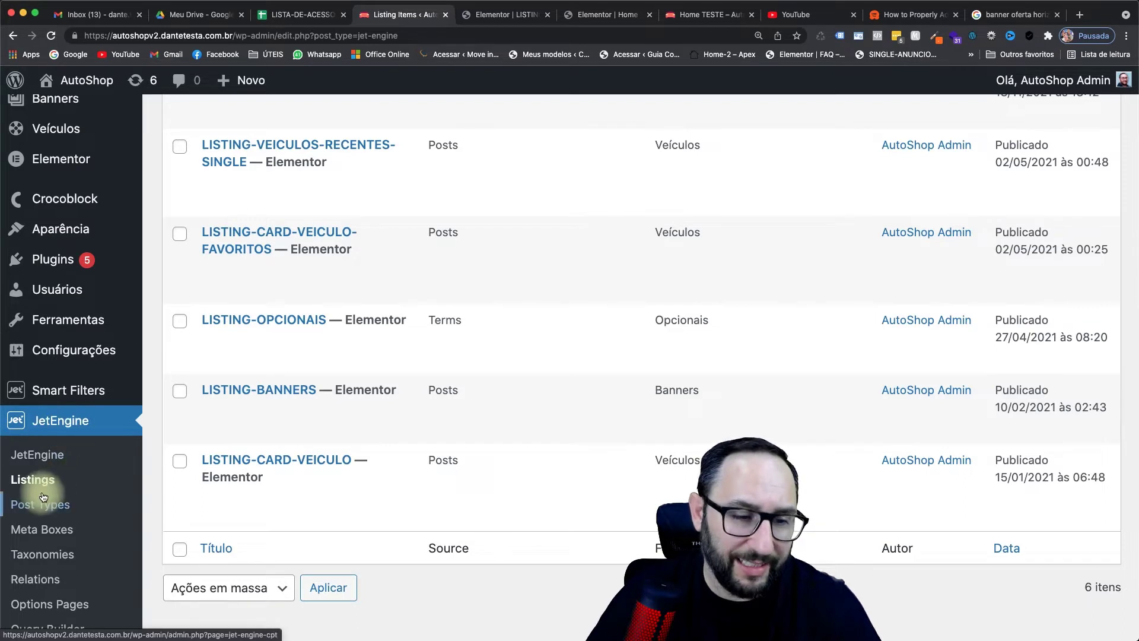
mouse_move(289, 468)
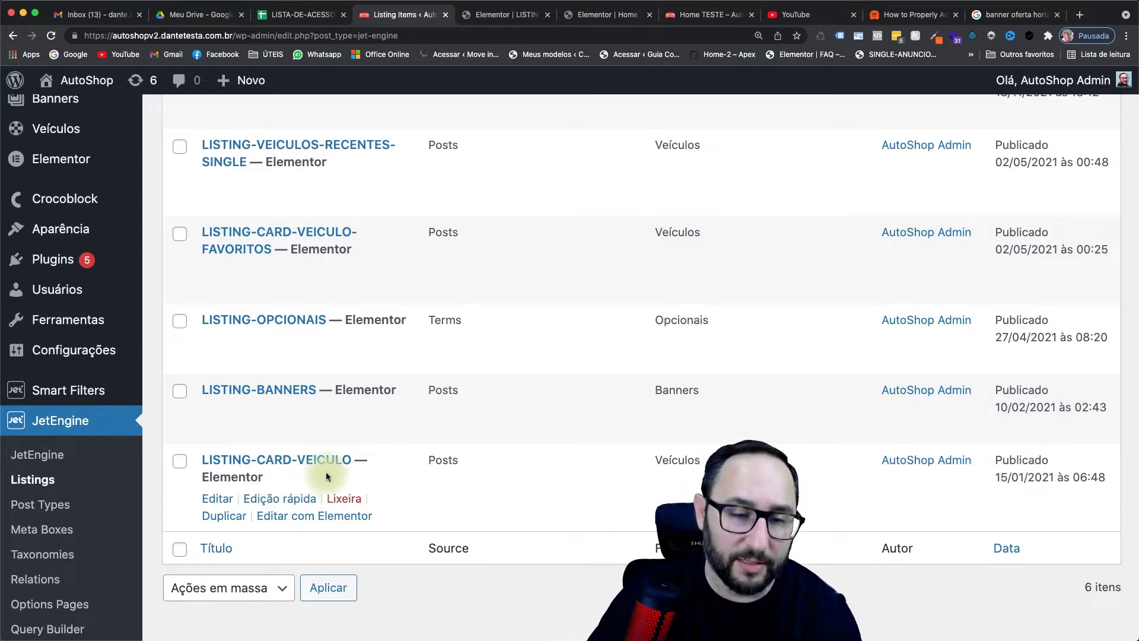
scroll(330, 483, "up", 5)
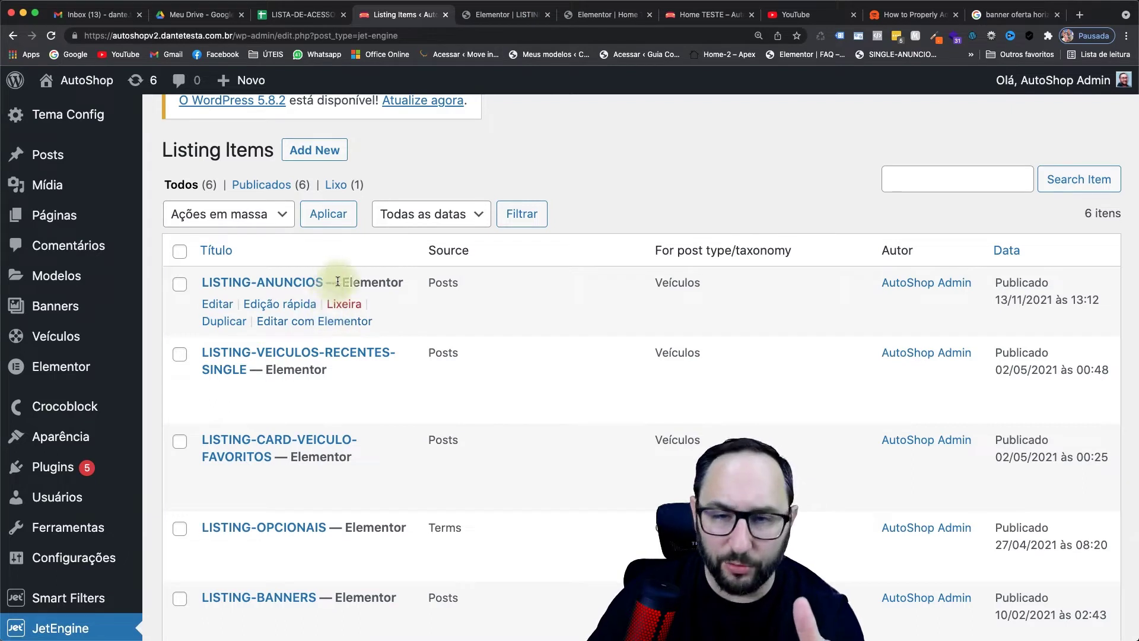
left_click_drag(655, 281, 706, 284)
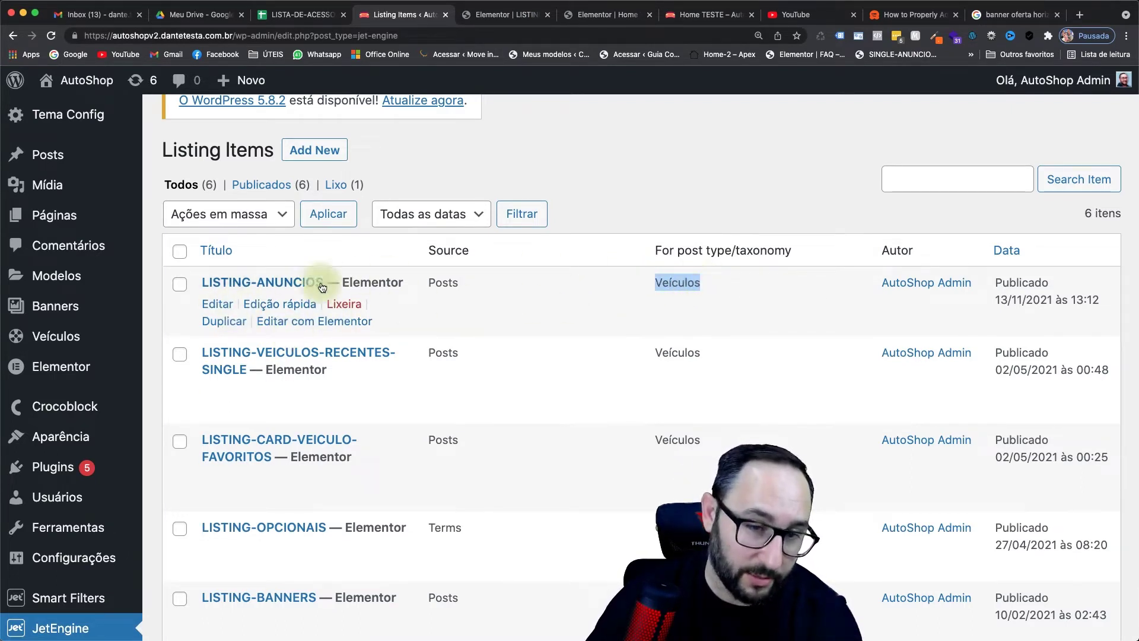
Step: Examine the banner section of the LISTING-ANUNCIOS template in Elementor, comparing it with its entry in the listing items
left_click(489, 15)
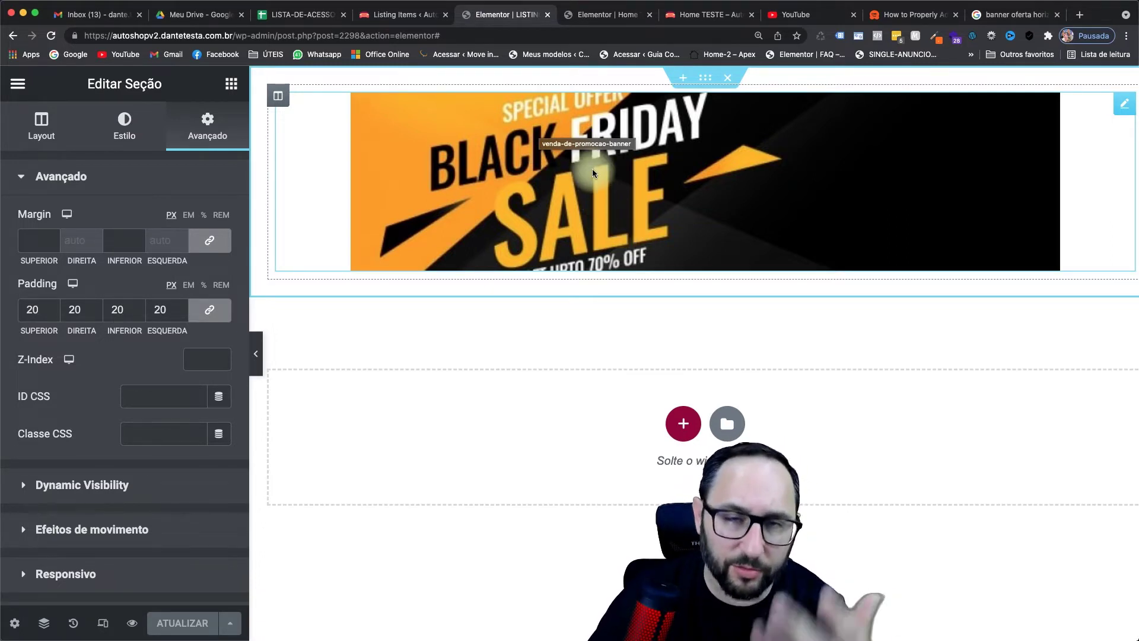
left_click(404, 14)
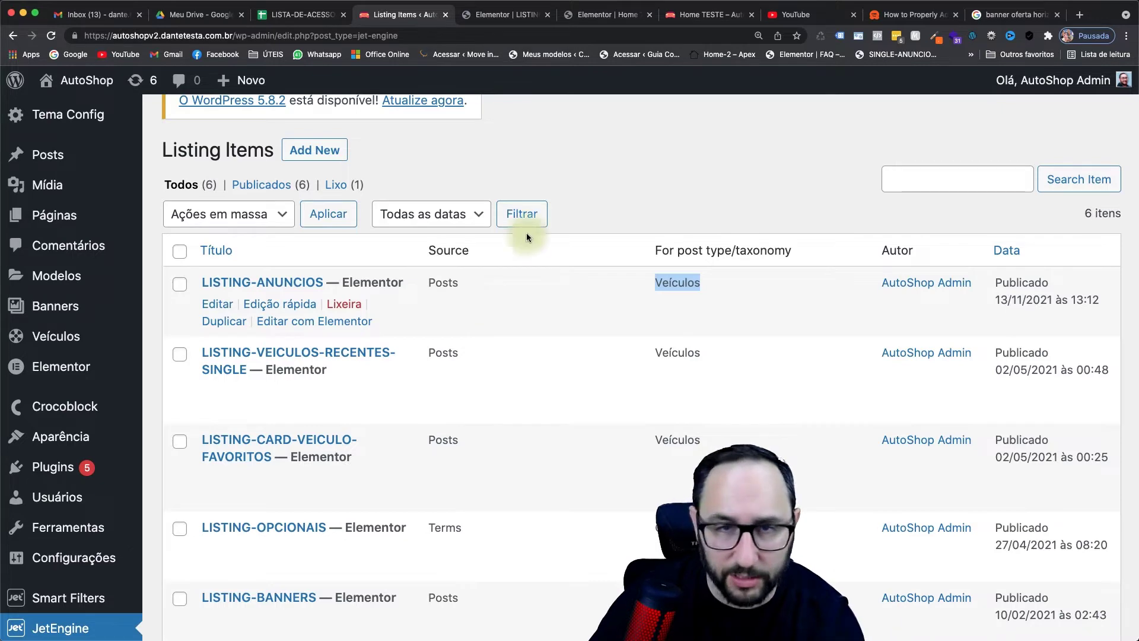
left_click(522, 18)
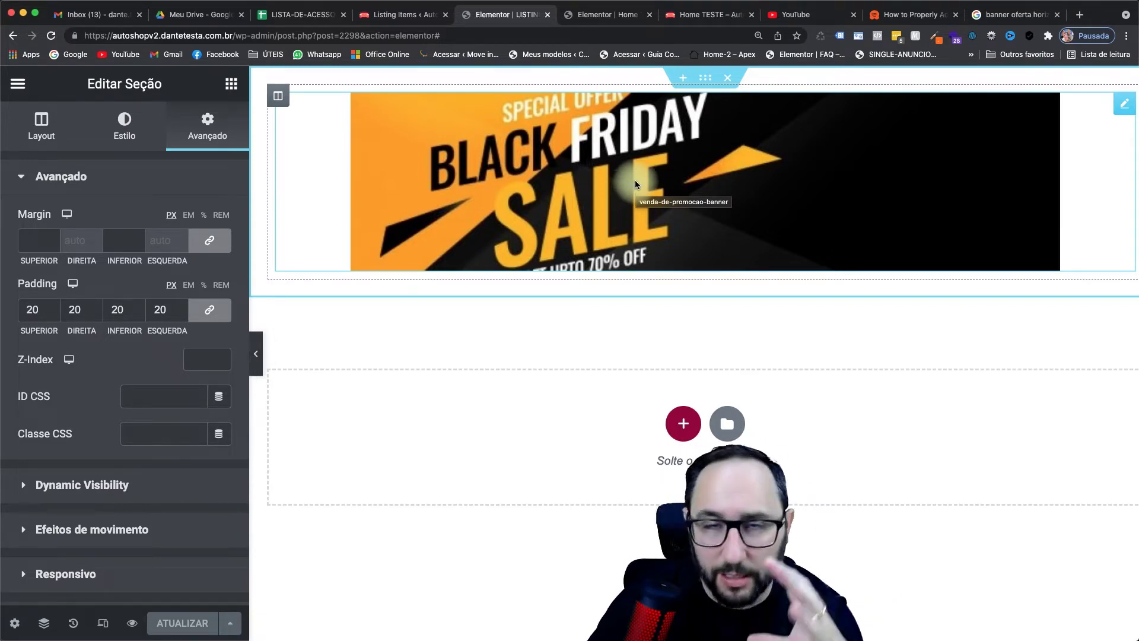
left_click(591, 210)
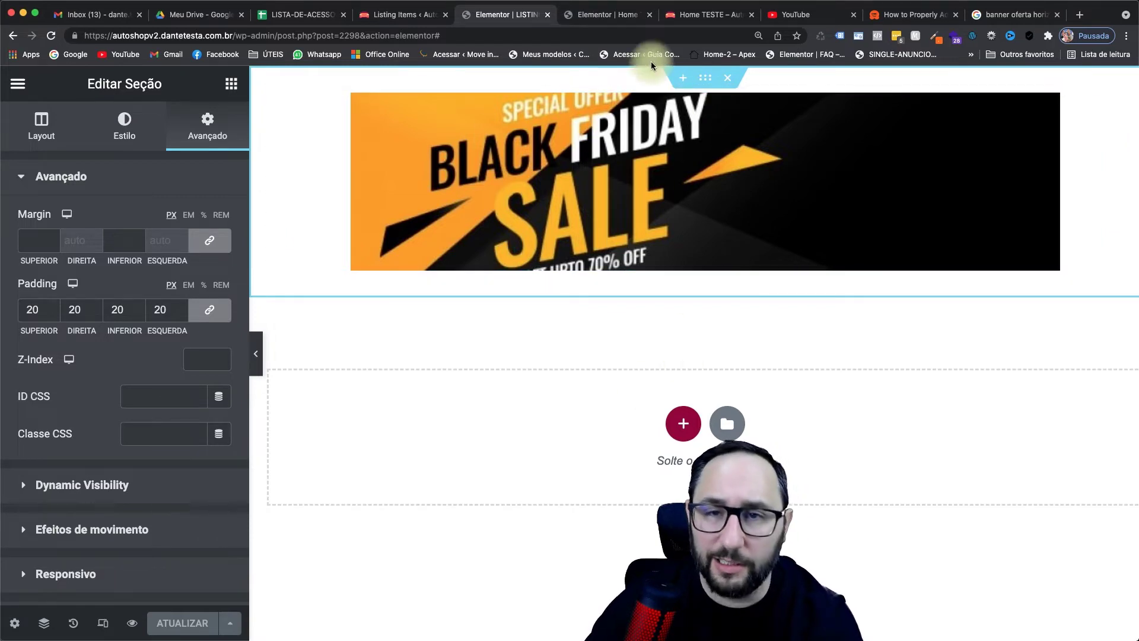
Step: Open the settings of the vehicle Listing Grid on the home page in Elementor
left_click(611, 14)
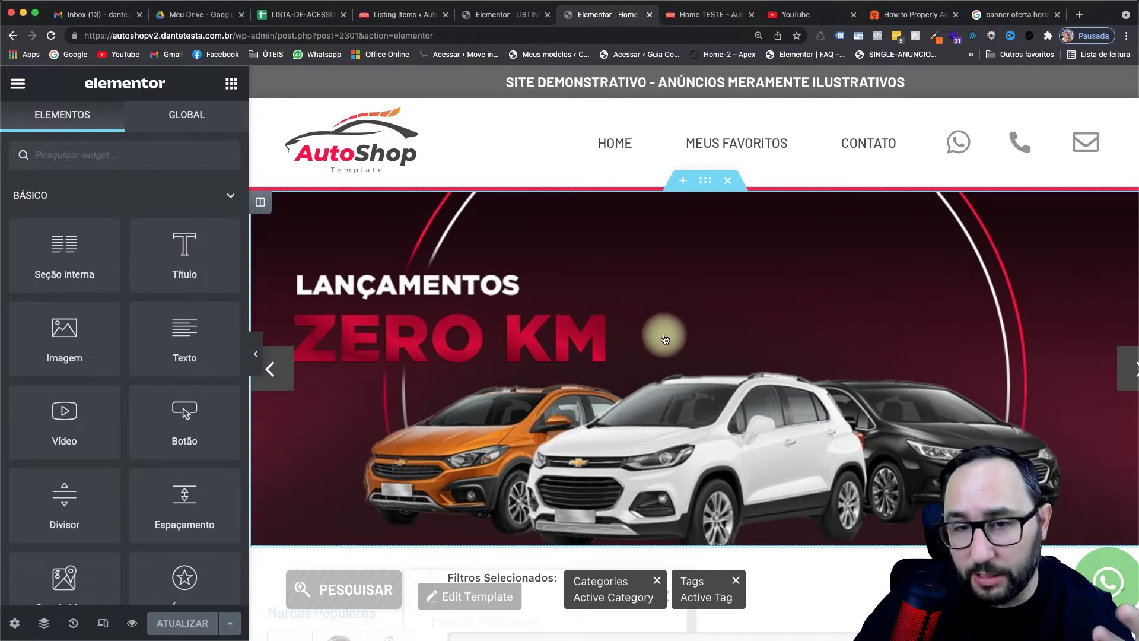
scroll(664, 336, "down", 5)
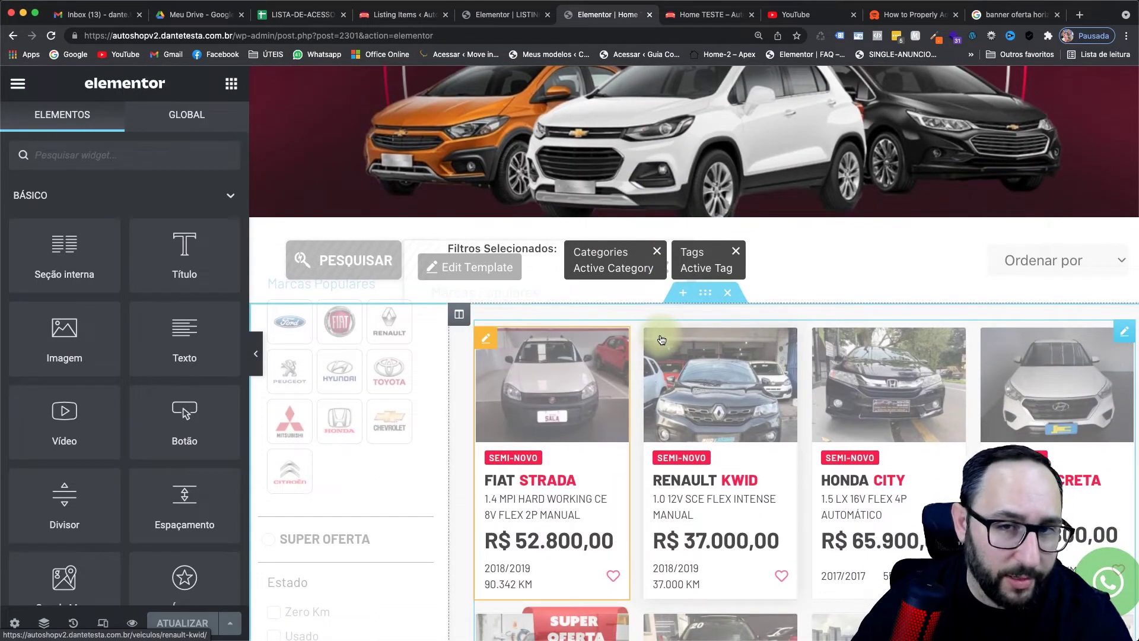
scroll(607, 386, "down", 2)
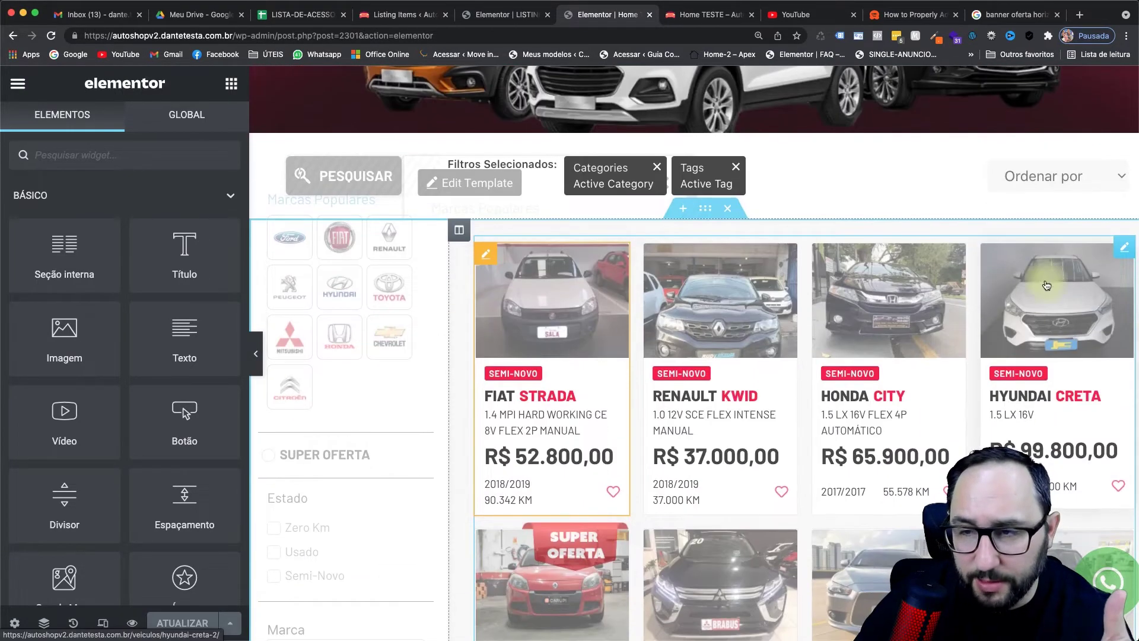
left_click(1128, 248)
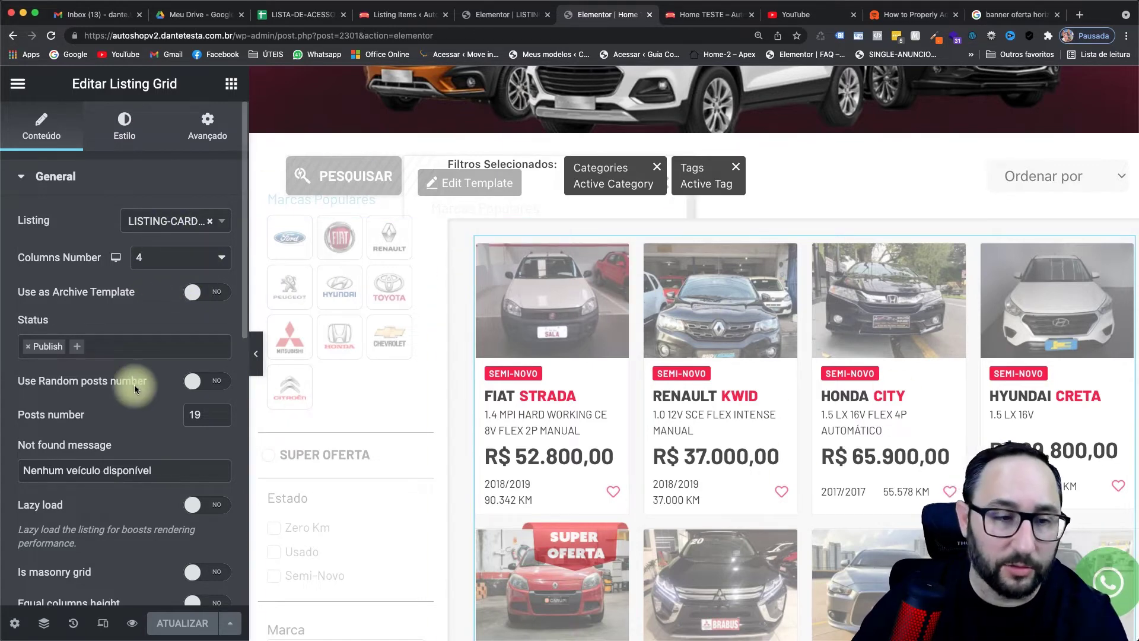
Step: Enable Inject alternative listing items for the vehicle grid and expand the first injected item
scroll(134, 384, "down", 10)
scroll(133, 385, "up", 3)
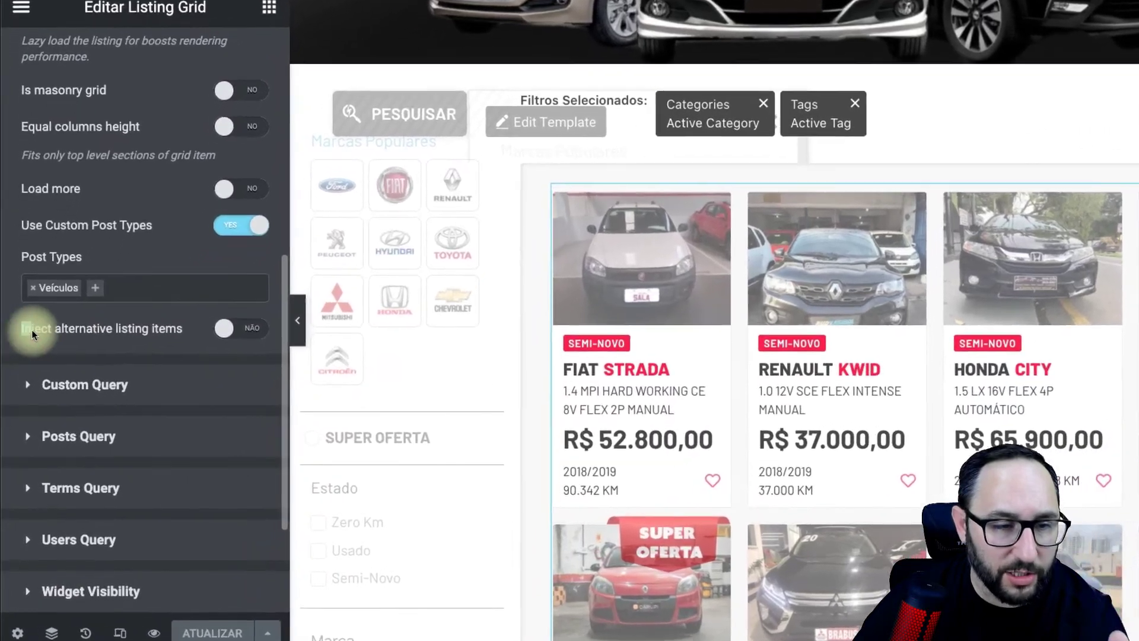
left_click_drag(31, 329, 144, 331)
scroll(198, 312, "up", 1)
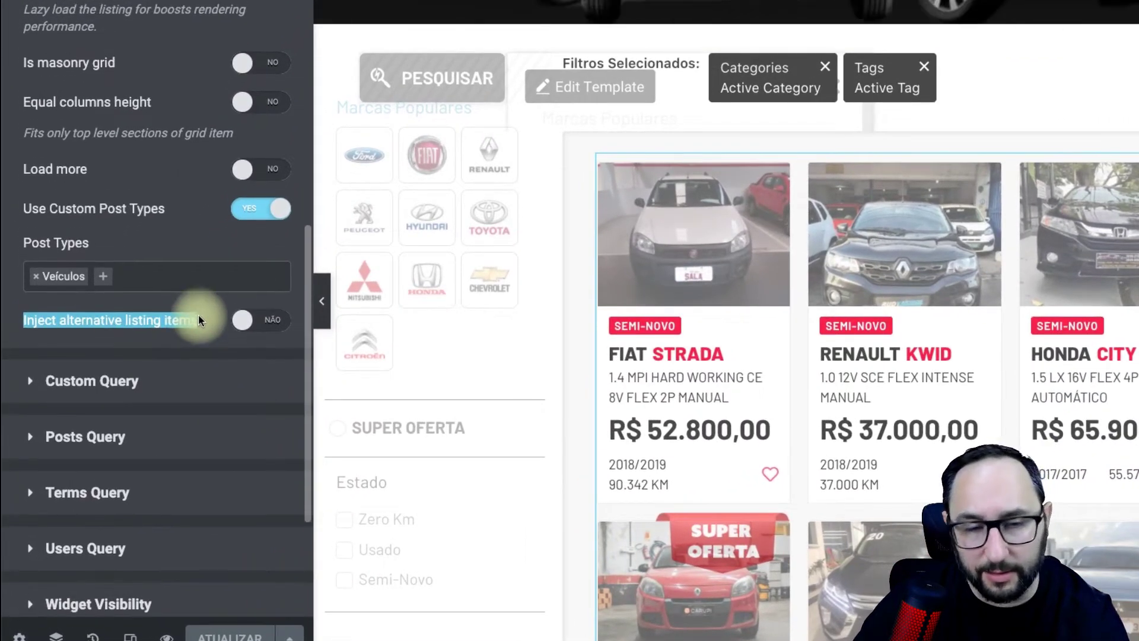
left_click(264, 326)
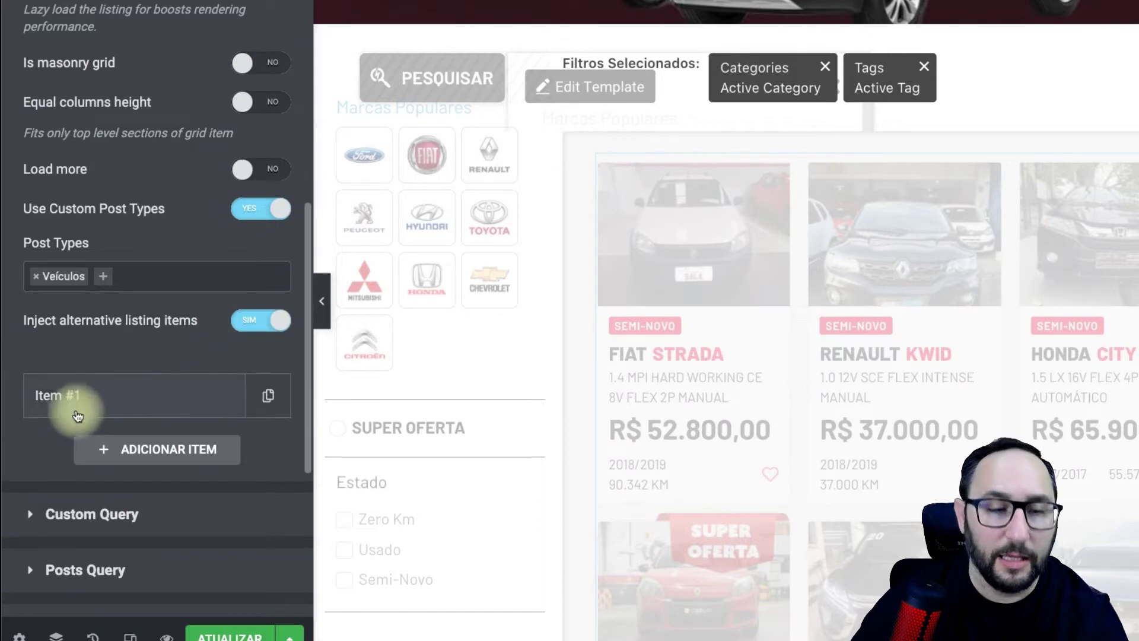
left_click(99, 401)
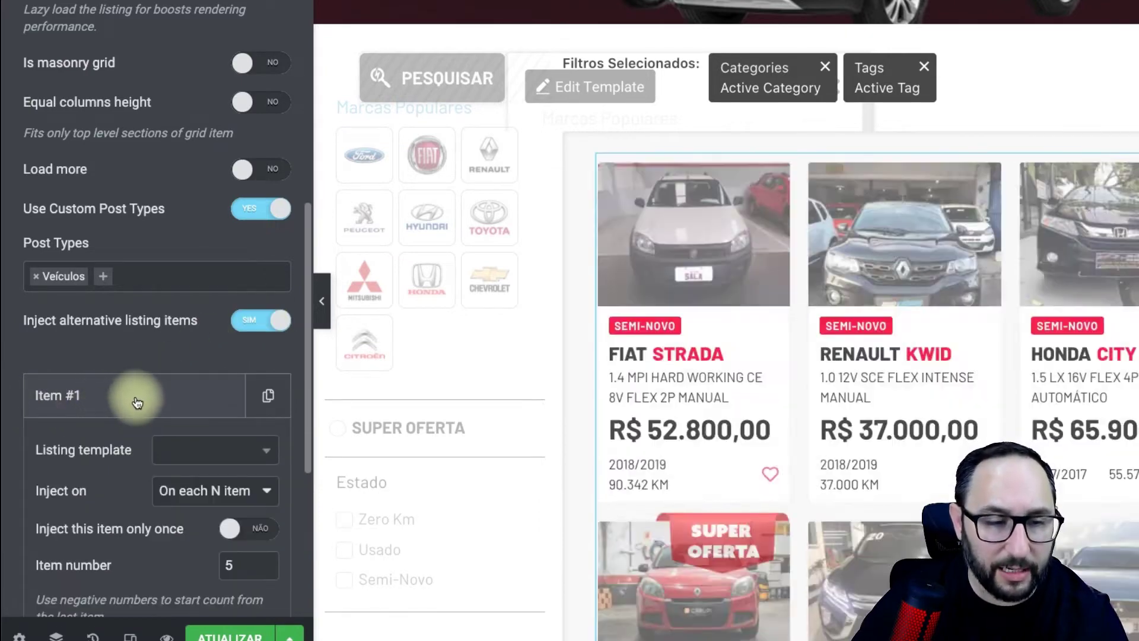
Step: Assign LISTING-ANUNCIOS as the listing template of the first injected item
scroll(135, 394, "down", 4)
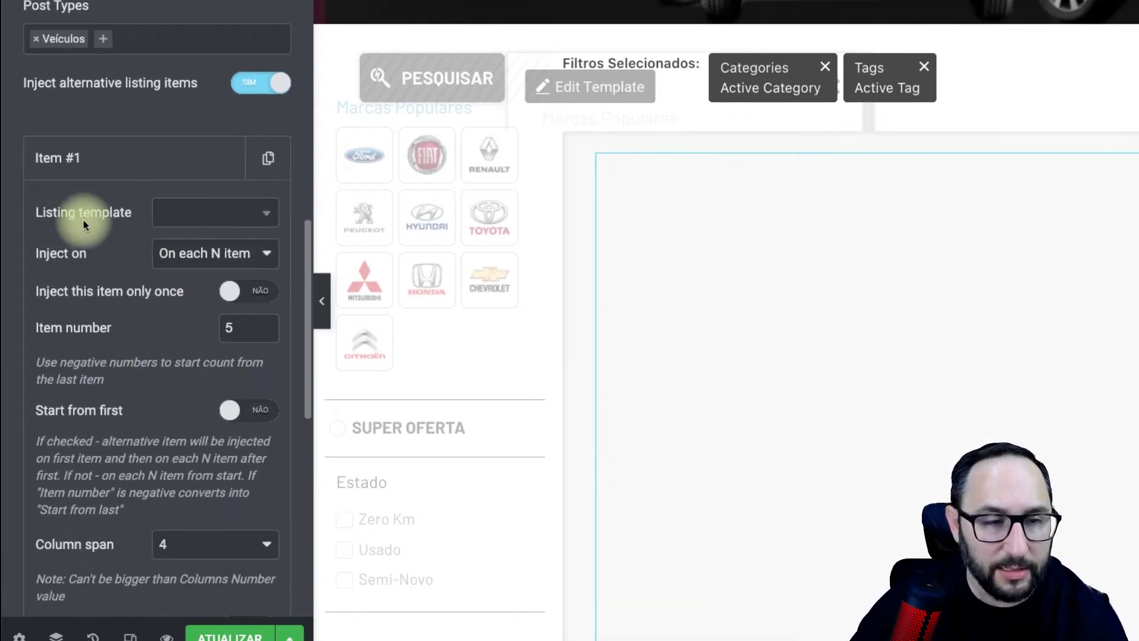
left_click(199, 216)
left_click(195, 253)
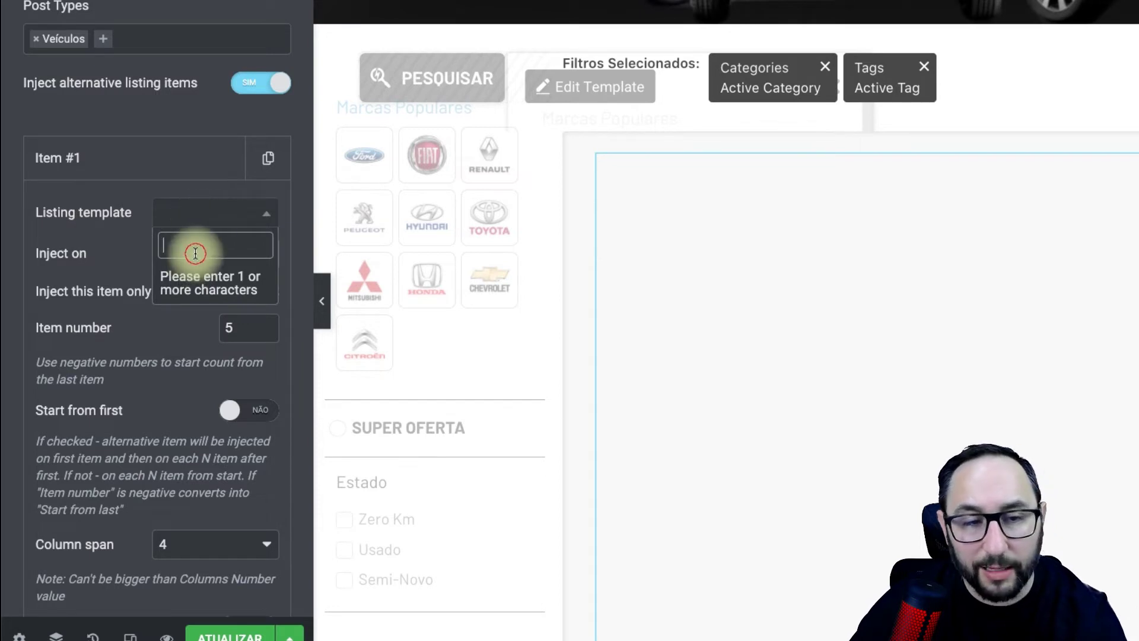
type("anu")
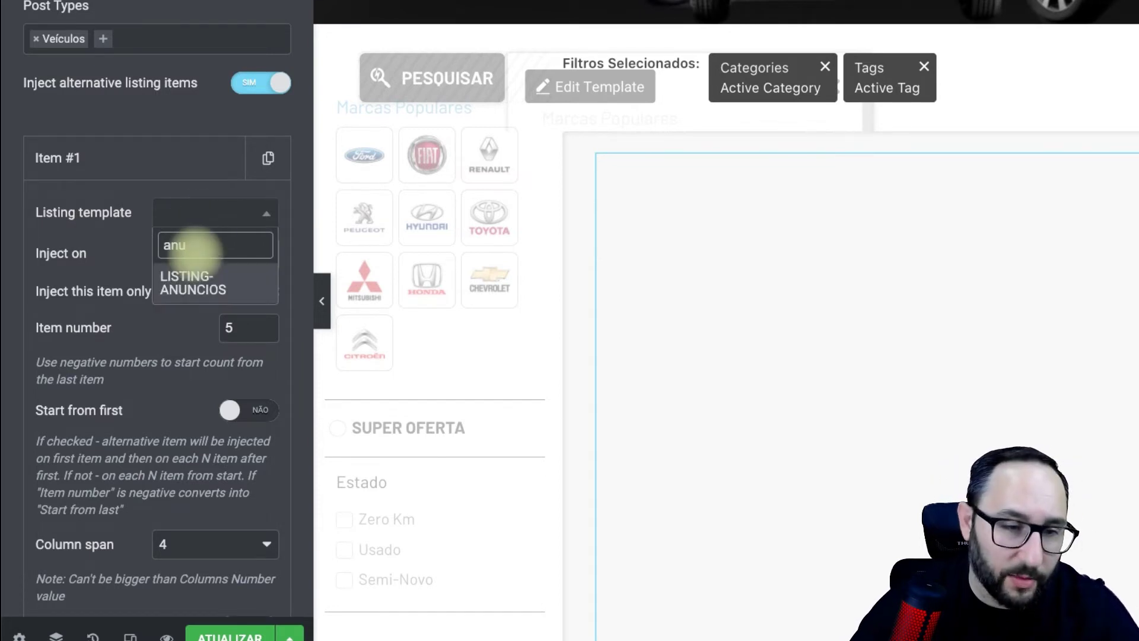
left_click(188, 289)
Step: Switch the item's injection rule to Depends on item meta field value and back to On each N item
left_click(186, 255)
left_click(186, 271)
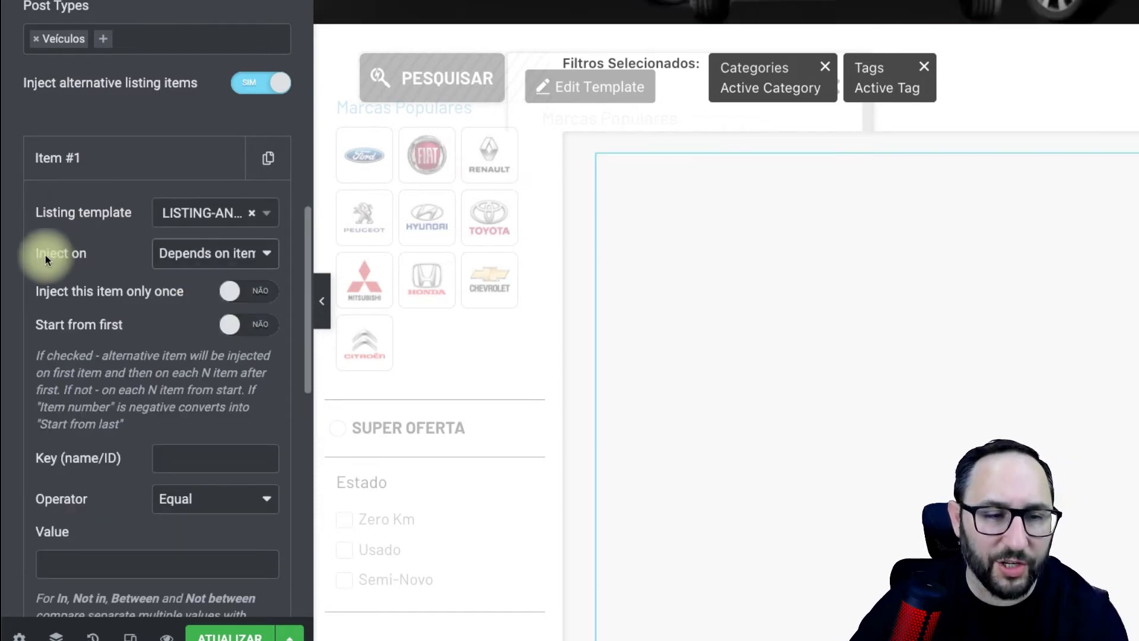
left_click(194, 255)
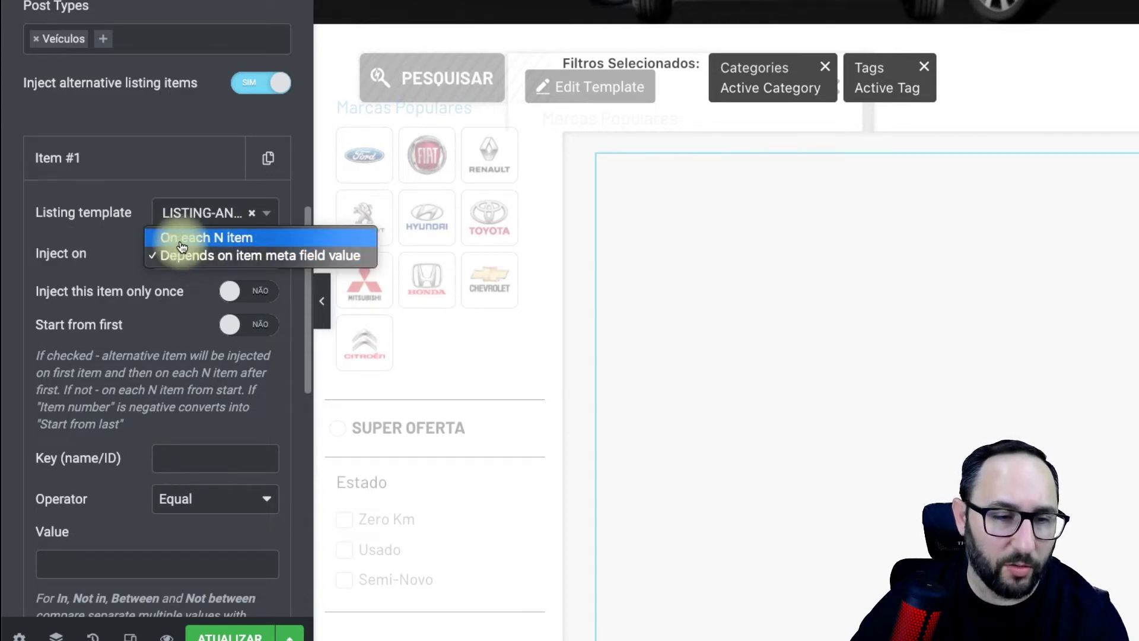
left_click(198, 239)
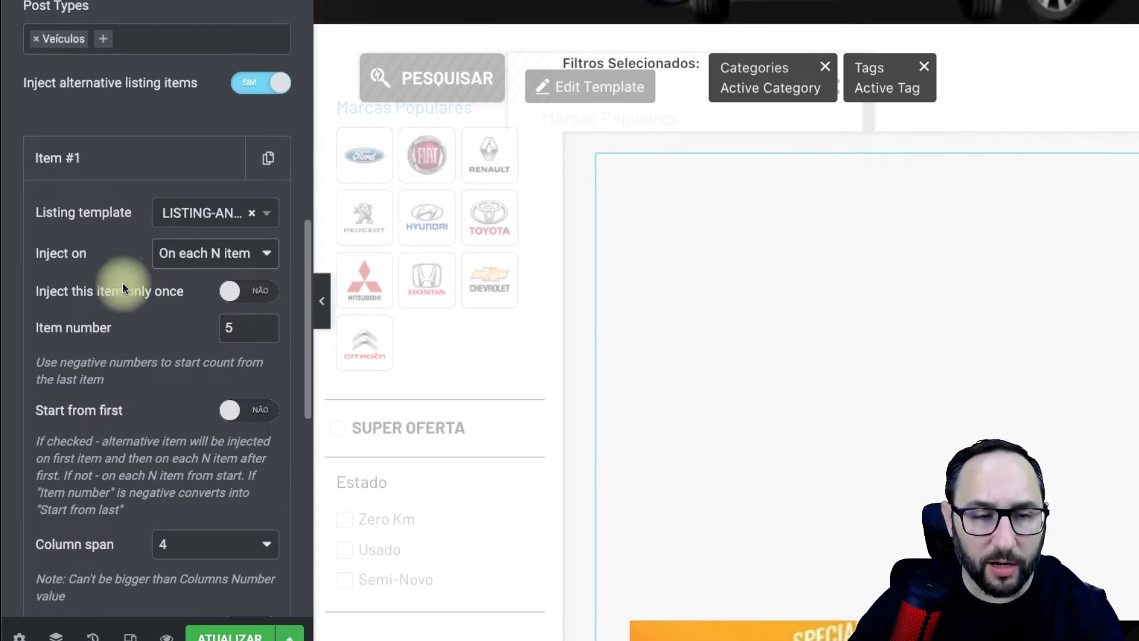
Step: Set the injected item's number to 5 and check the banner's placement in the grid preview
scroll(741, 386, "down", 2)
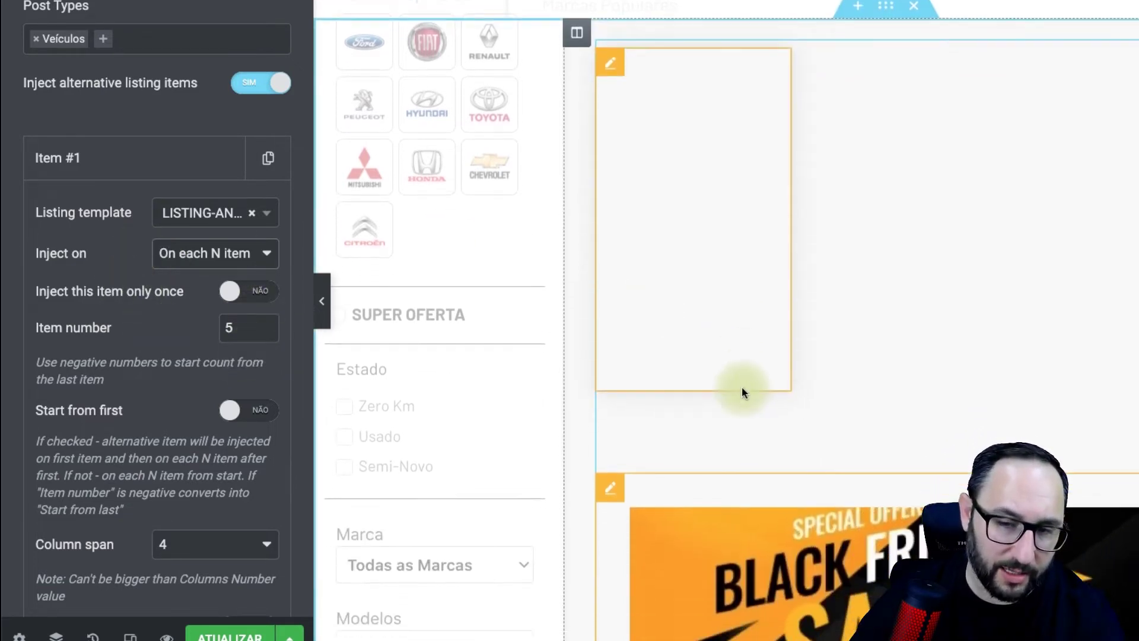
scroll(1075, 379, "down", 1)
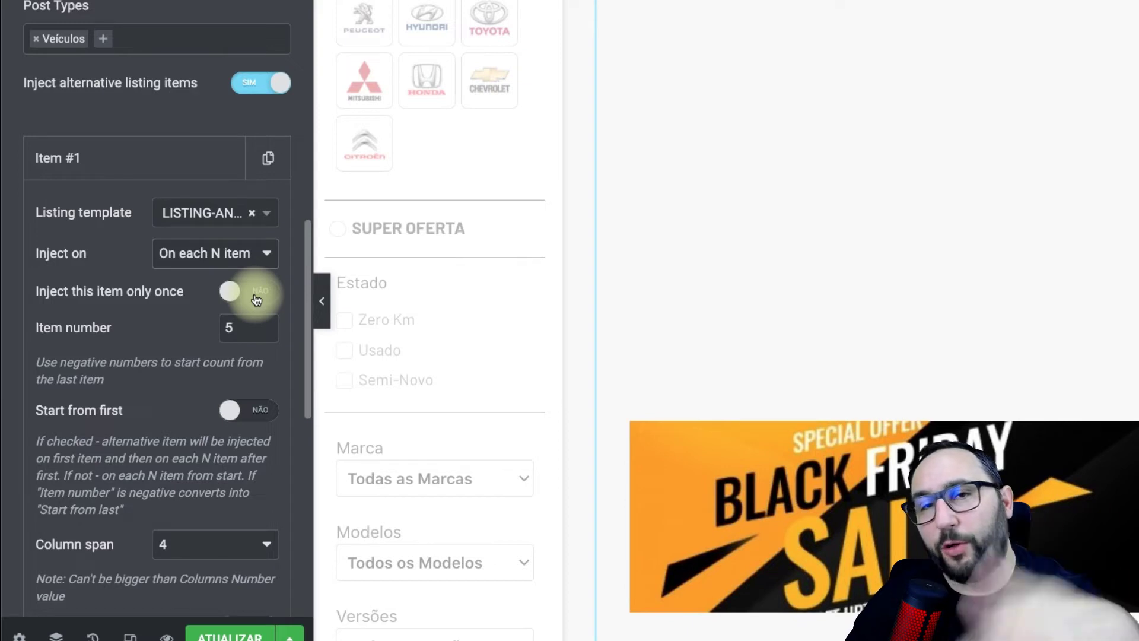
scroll(256, 297, "down", 1)
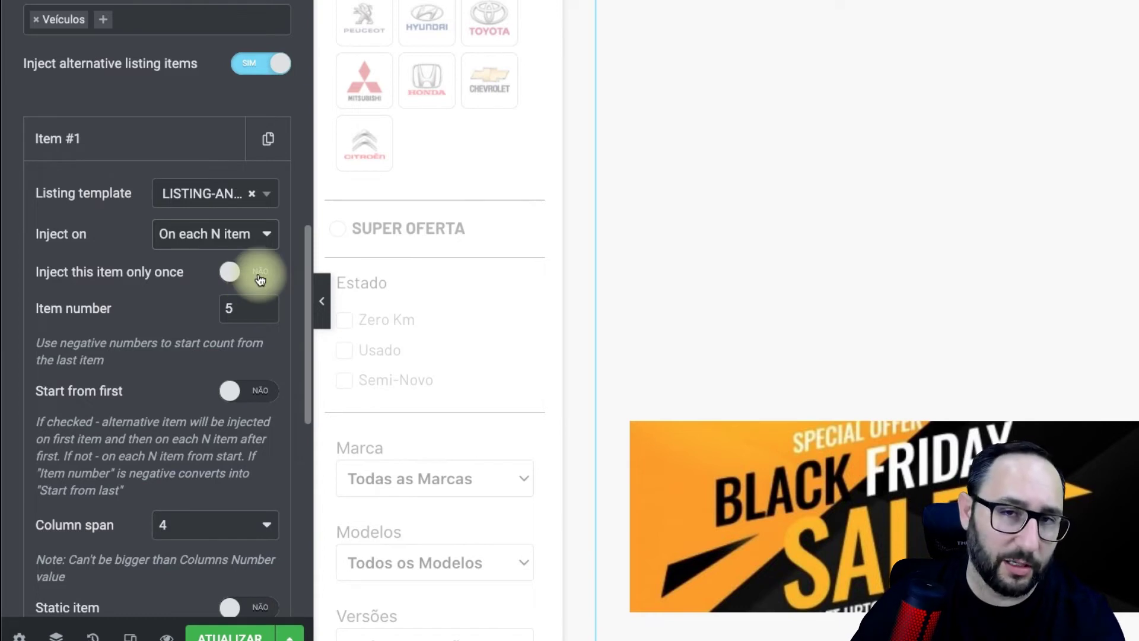
double_click(229, 309)
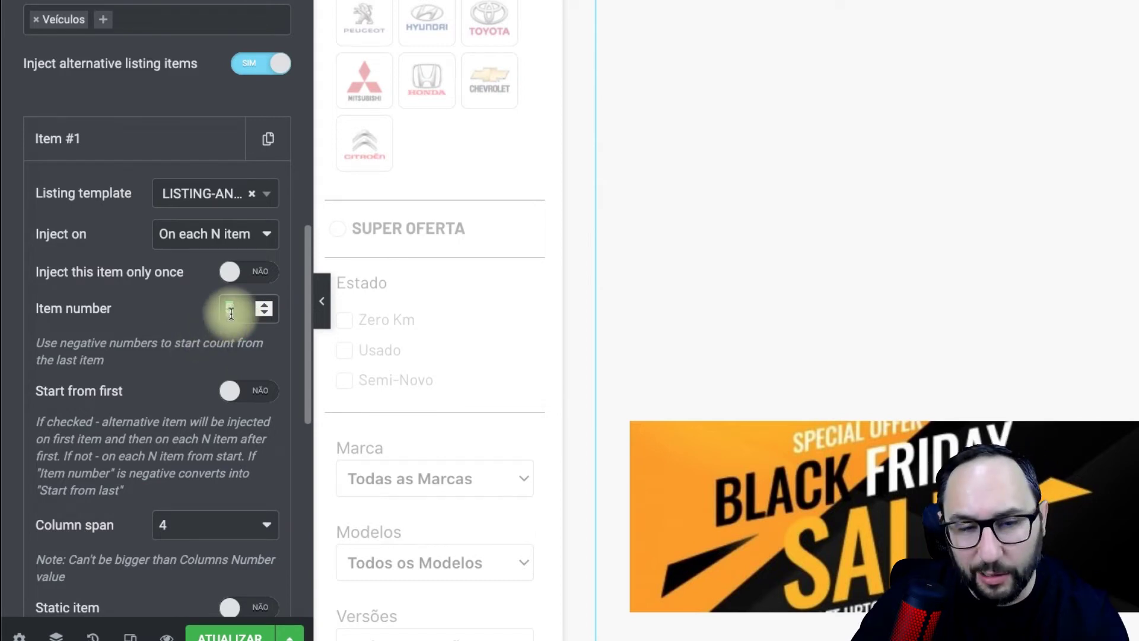
type("5")
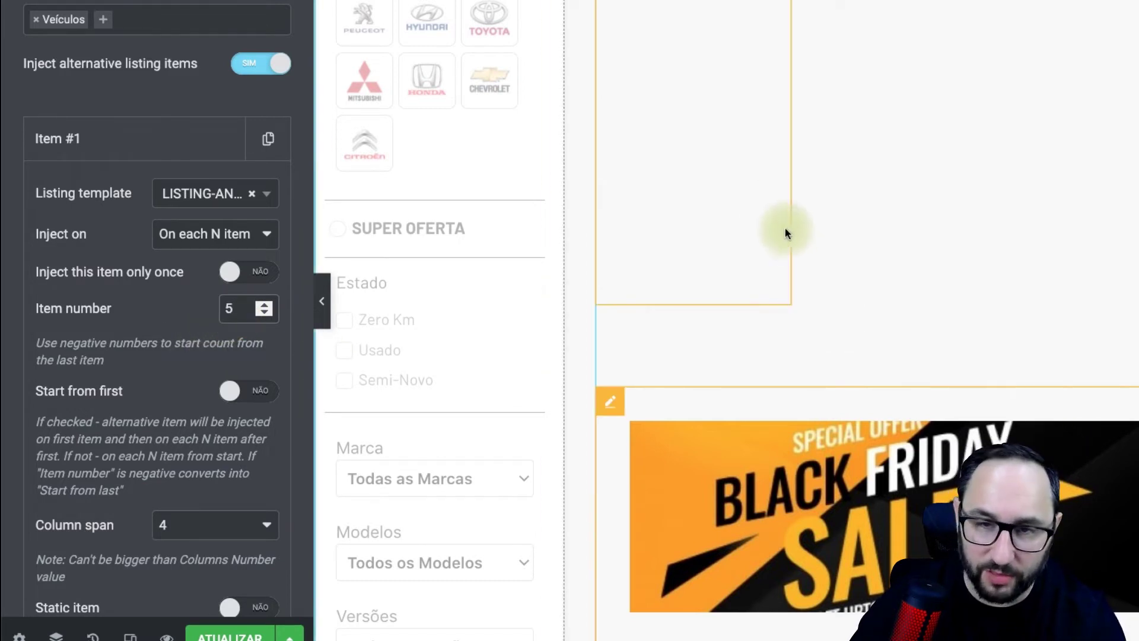
left_click(971, 197)
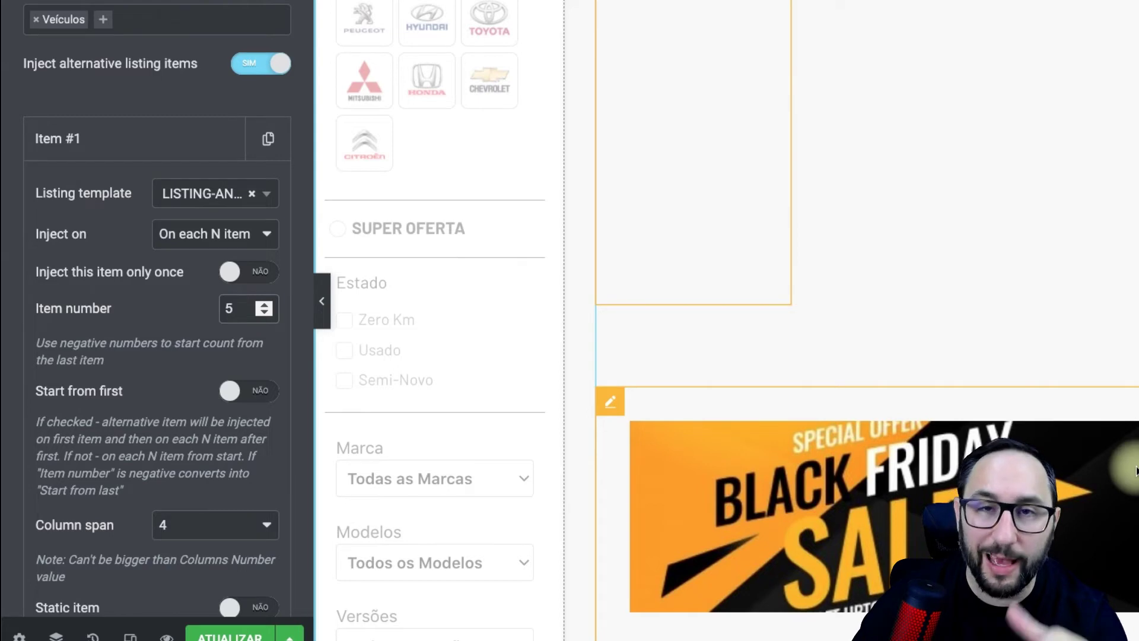
double_click(218, 309)
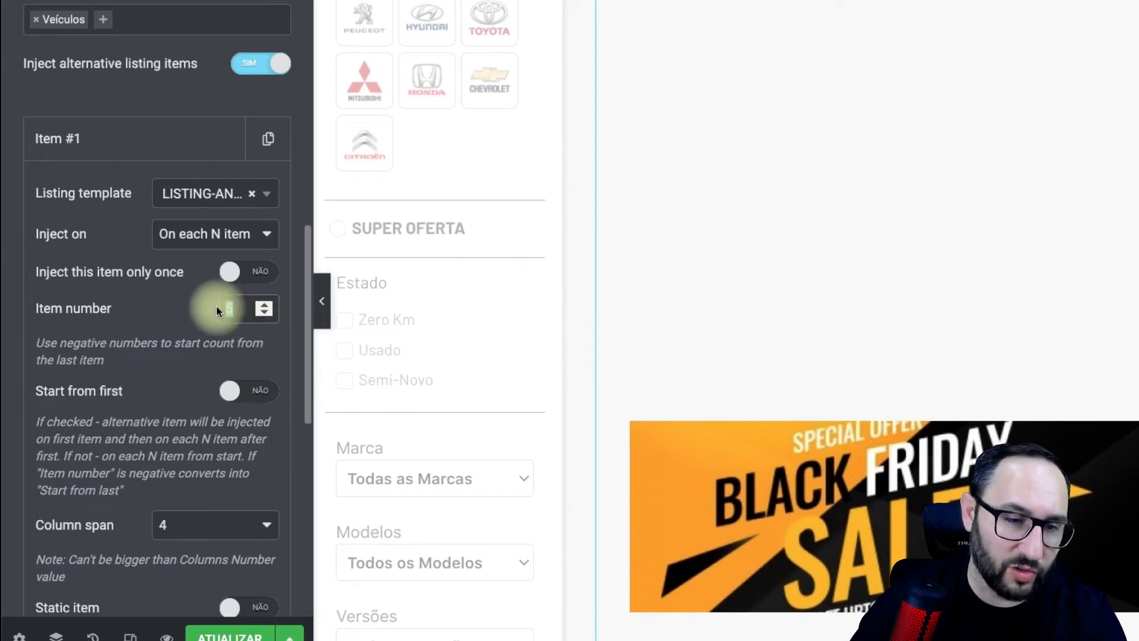
left_click(1089, 495)
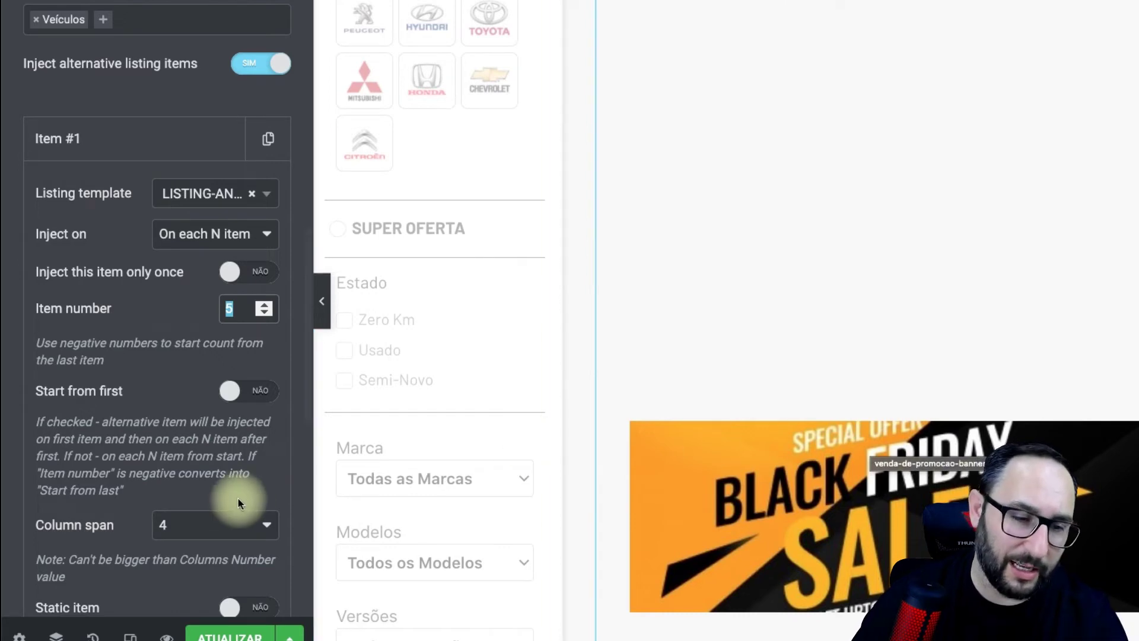
Step: Try a column span of 1 for the injected banner item, set it back to 4, and check the banner's width in the preview
scroll(215, 503, "down", 2)
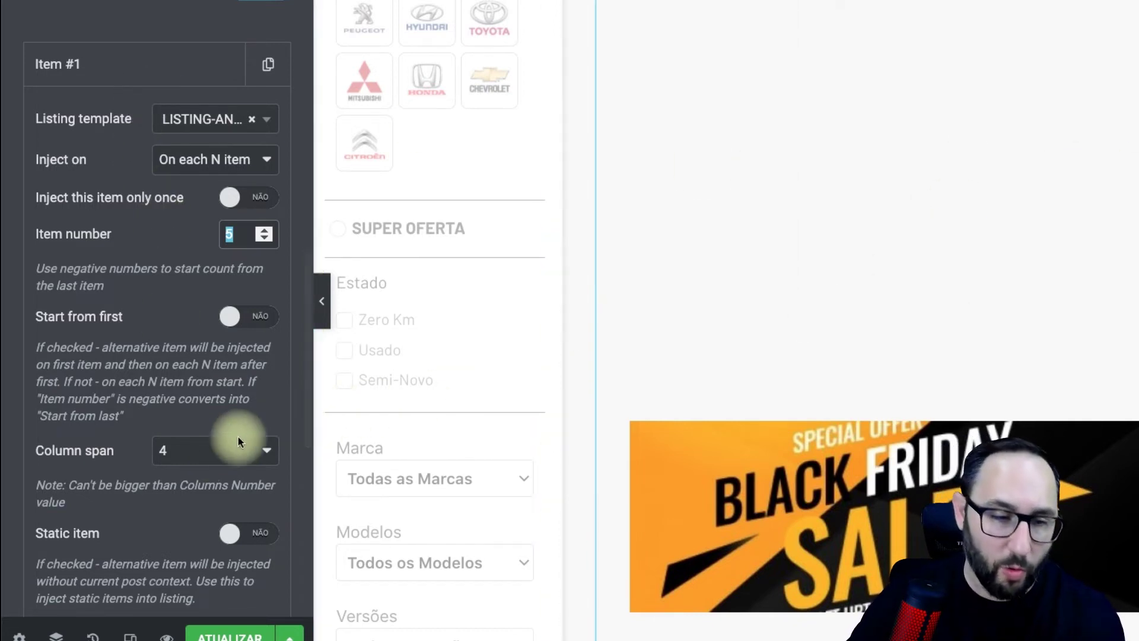
left_click(219, 450)
left_click(218, 411)
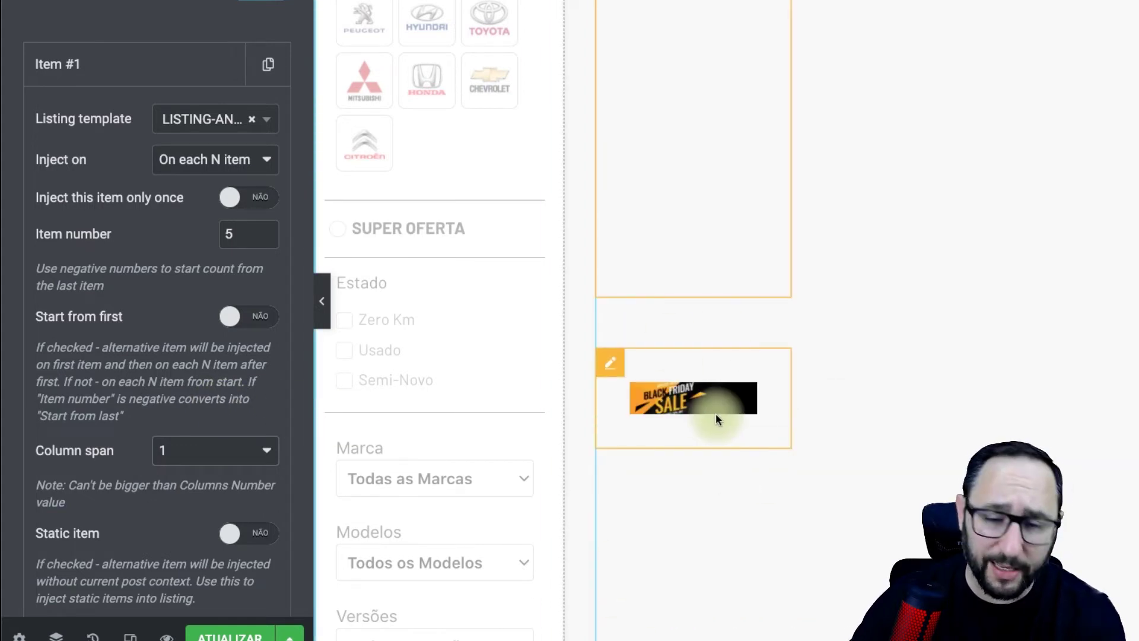
left_click(231, 451)
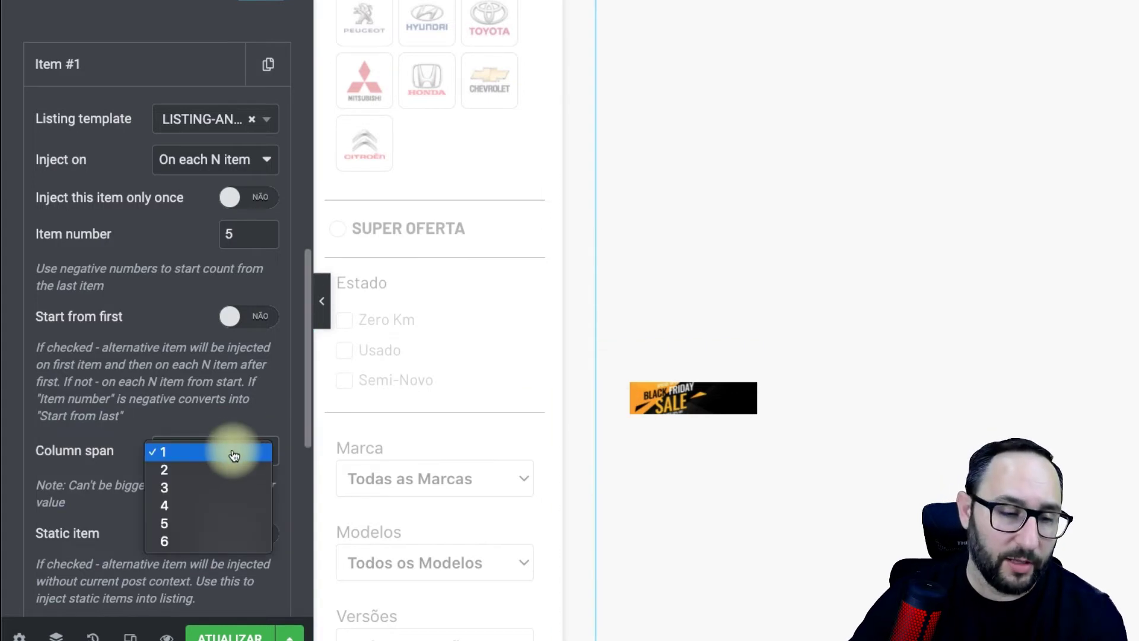
left_click(219, 505)
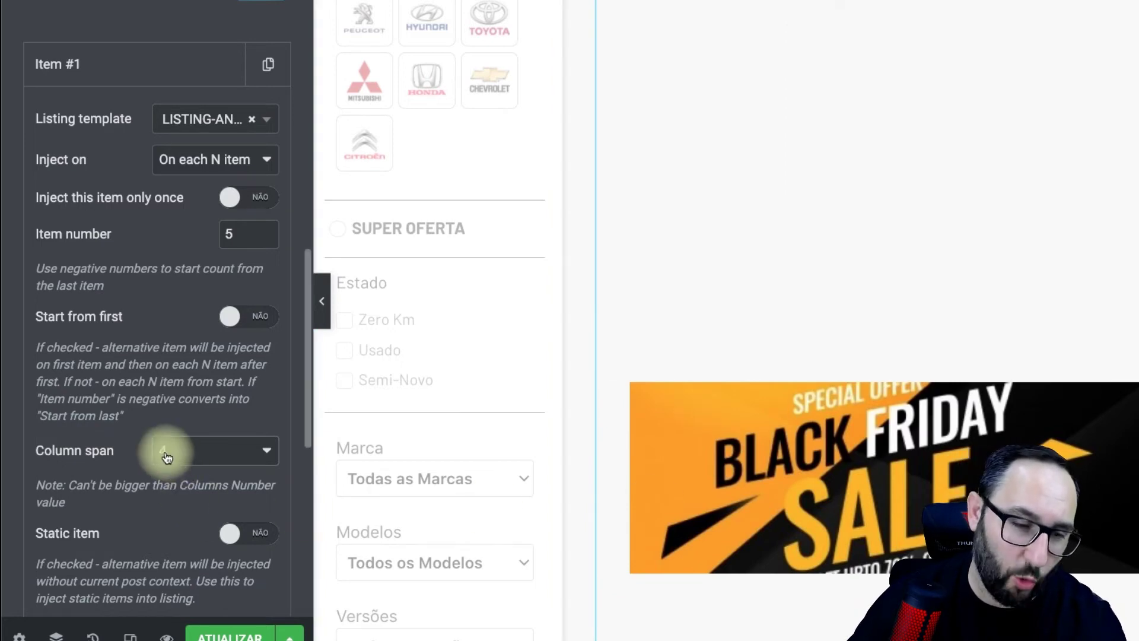
scroll(788, 452, "down", 5)
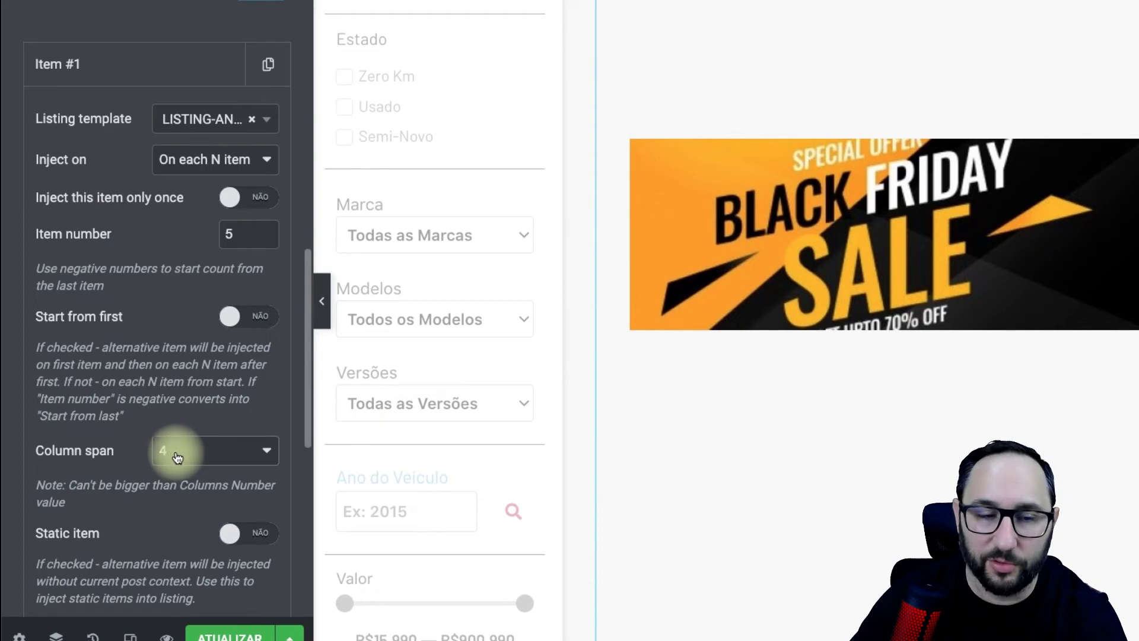
Step: Enable Start from first for the injected item, examine the banner placement in the preview, and disable the option again
scroll(863, 452, "up", 4)
scroll(863, 452, "up", 2)
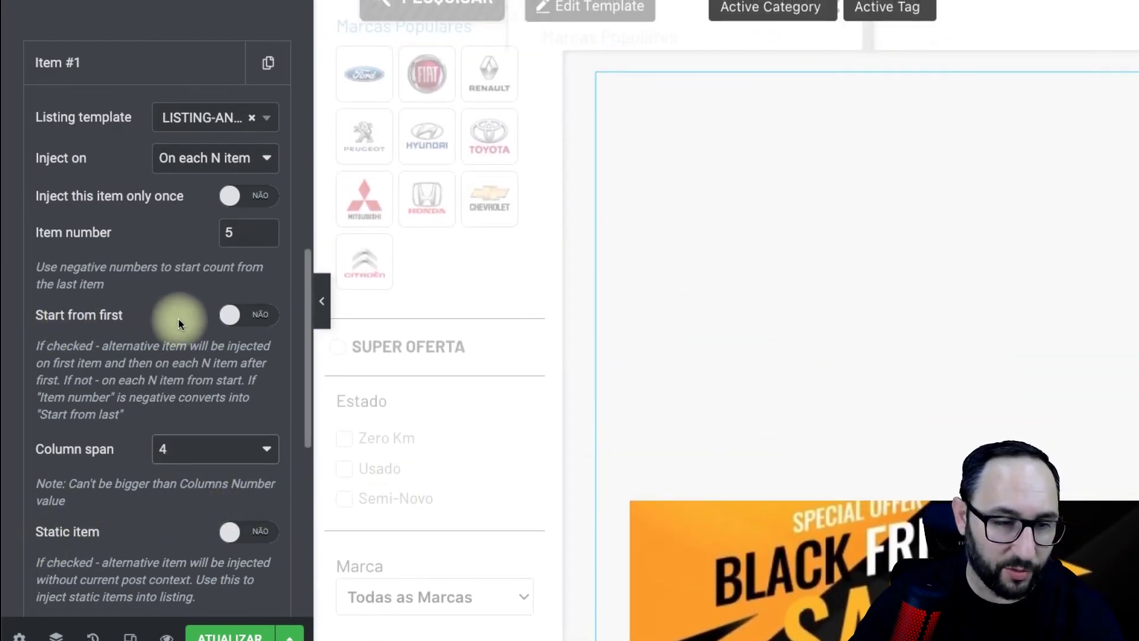
left_click(238, 315)
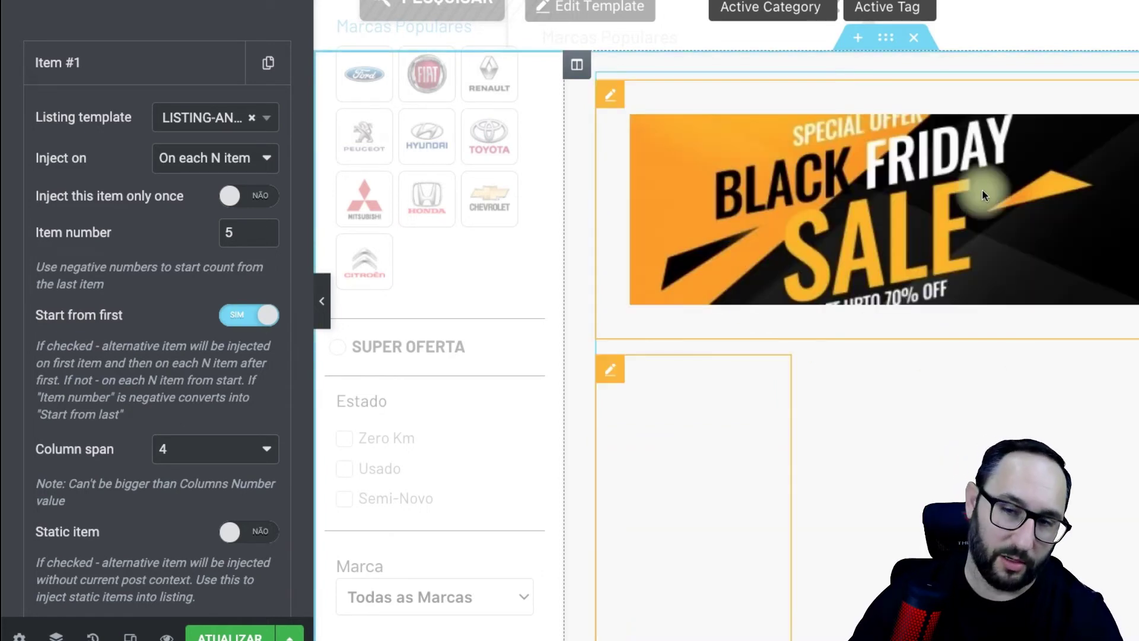
scroll(987, 259, "down", 8)
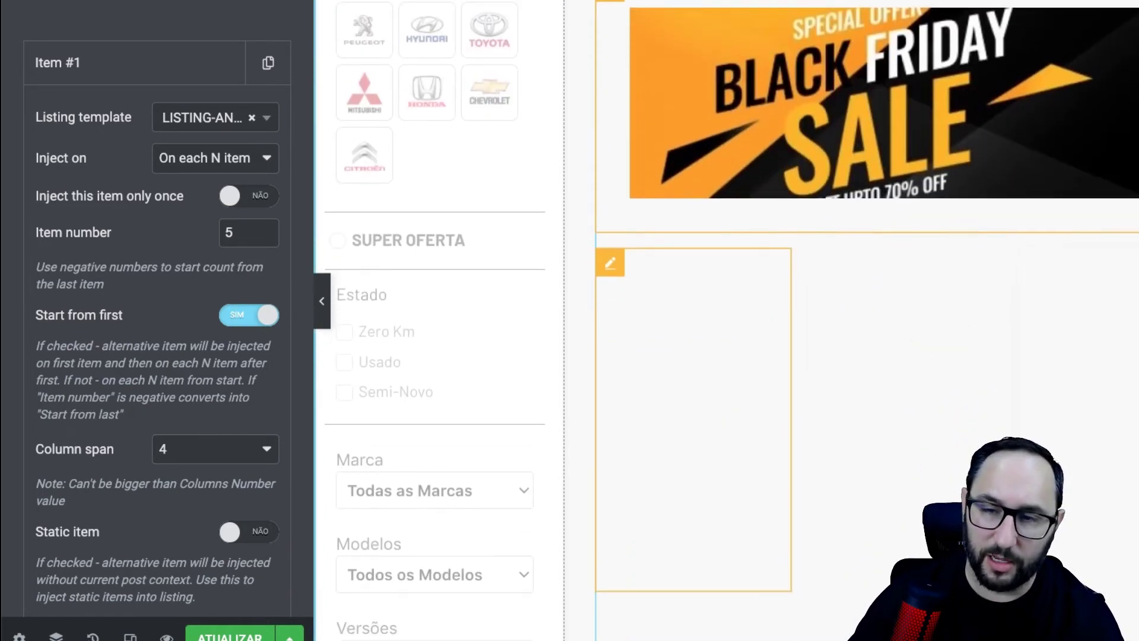
scroll(831, 433, "down", 7)
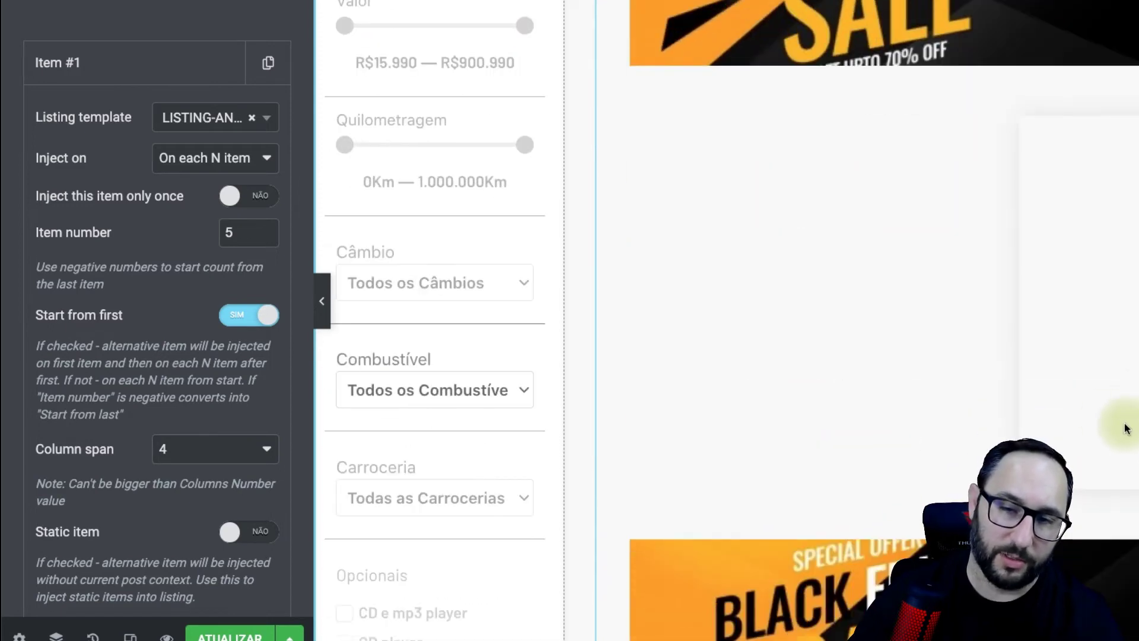
left_click(236, 316)
scroll(889, 255, "up", 10)
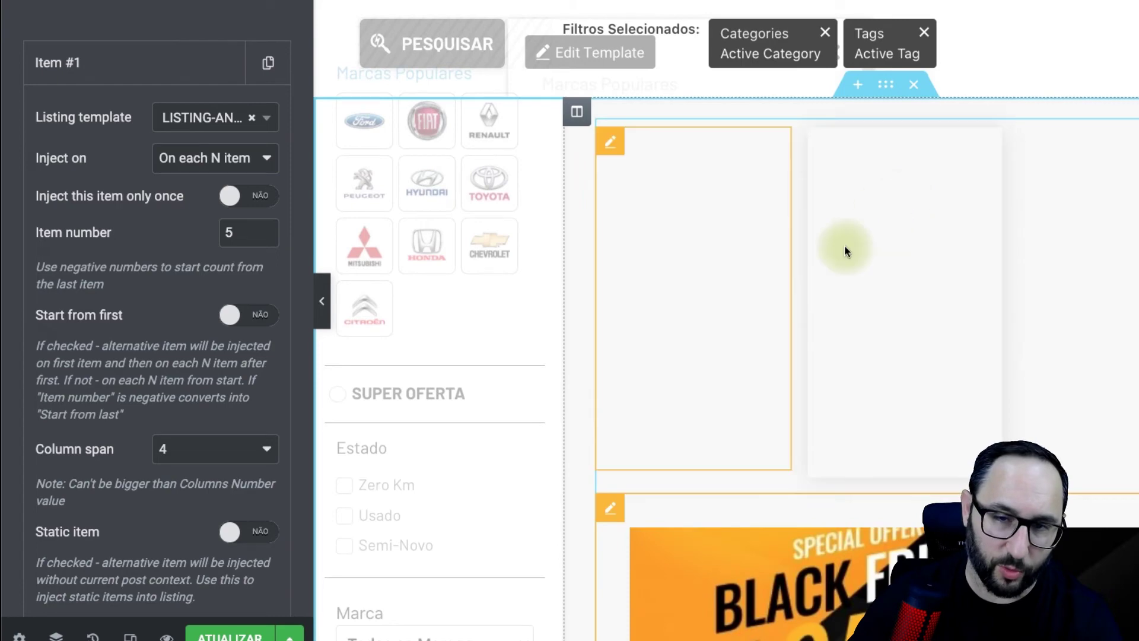
Step: Examine the published Home TESTE page to check how the banners are placed between the rows of vehicle cards
scroll(1055, 332, "down", 4)
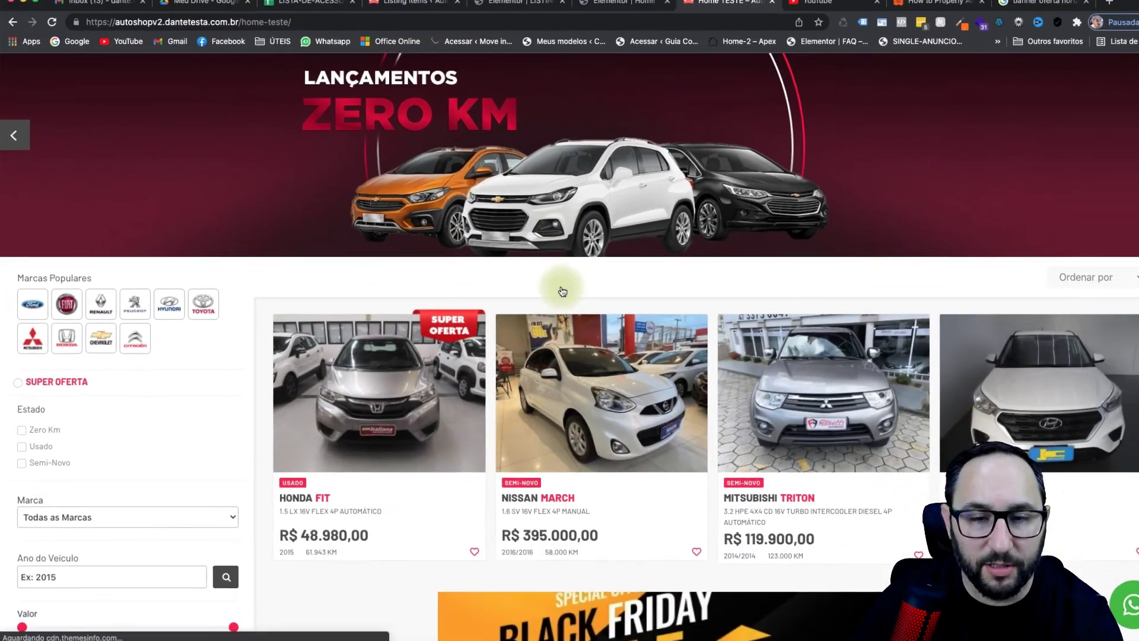
scroll(548, 298, "down", 4)
scroll(548, 297, "down", 2)
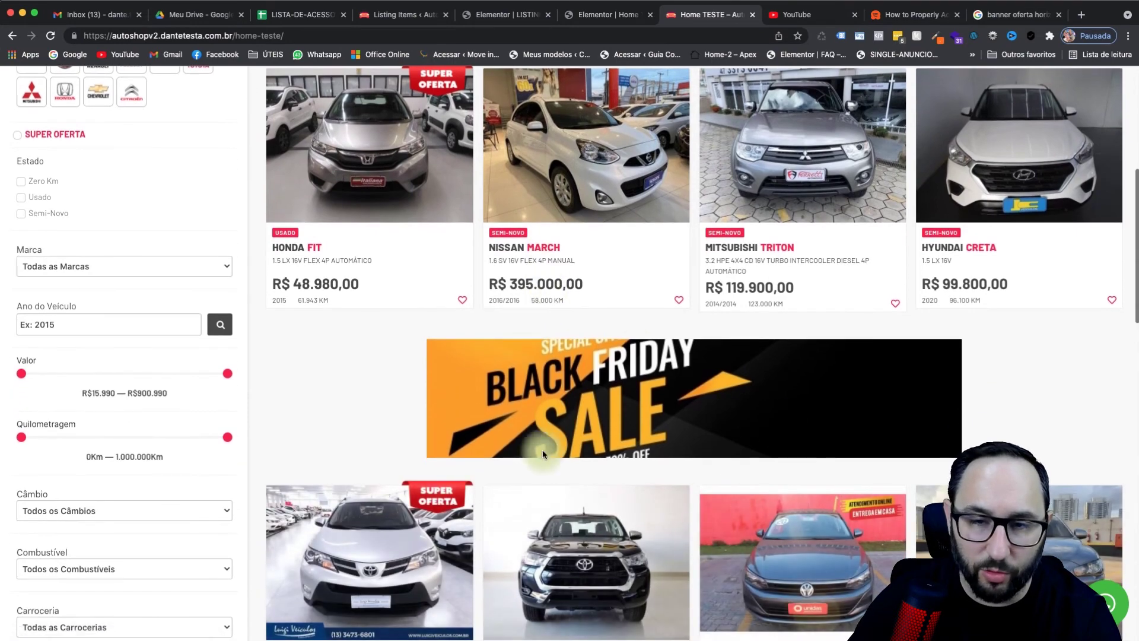
scroll(693, 430, "down", 2)
scroll(694, 430, "down", 8)
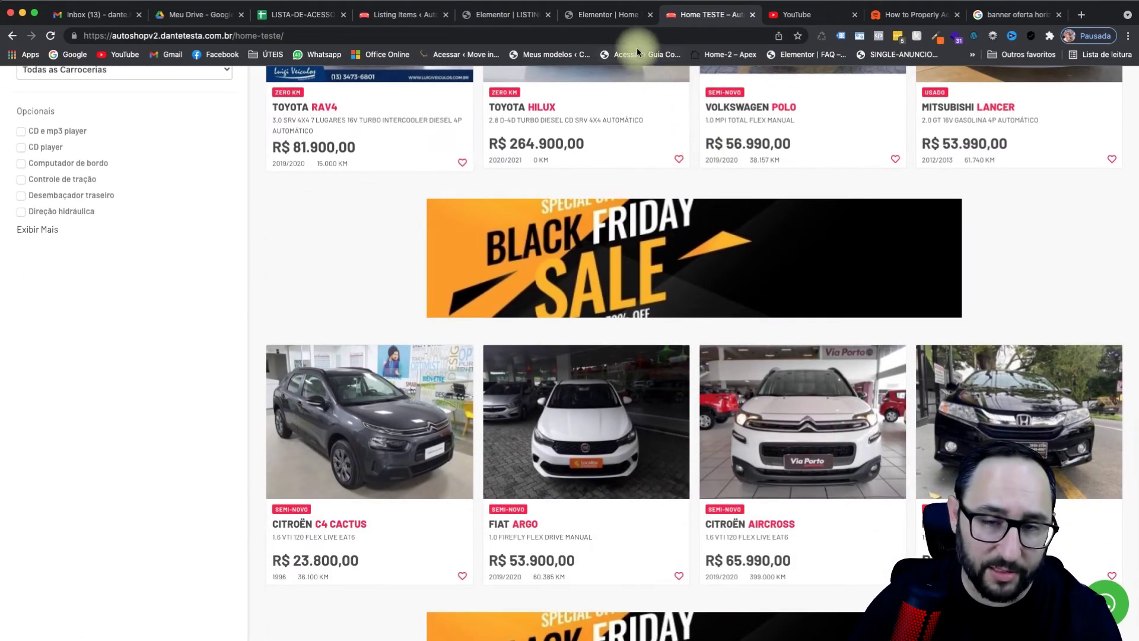
scroll(681, 191, "up", 3)
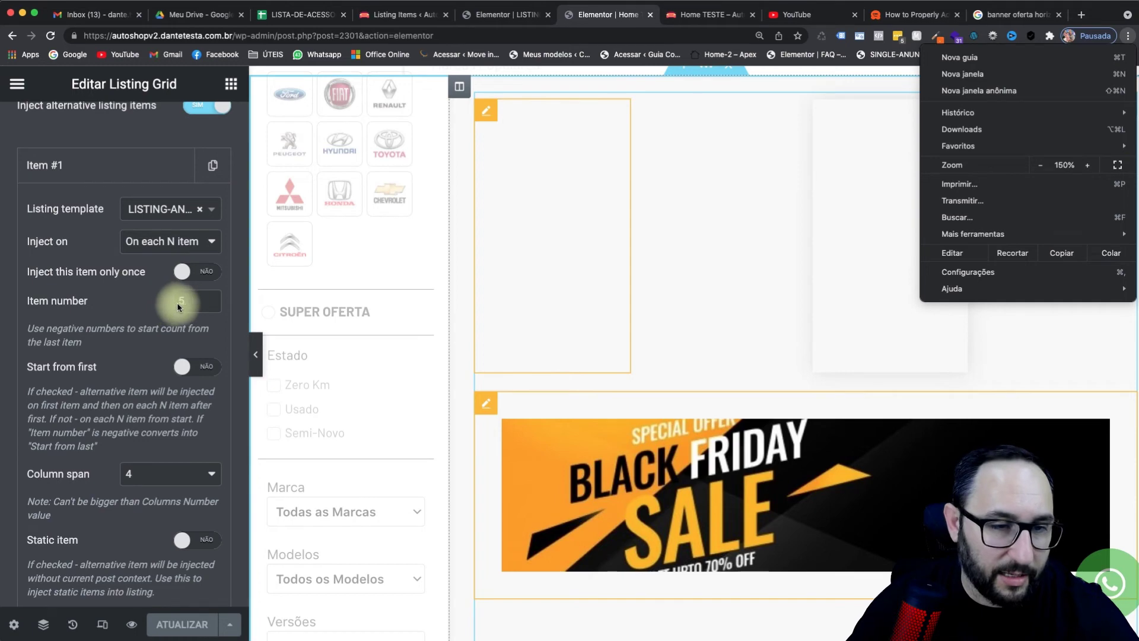
Step: Set the injected item's number to 9, check the banner in the grid preview, and update the page
left_click(177, 301)
left_click(161, 301)
type("9")
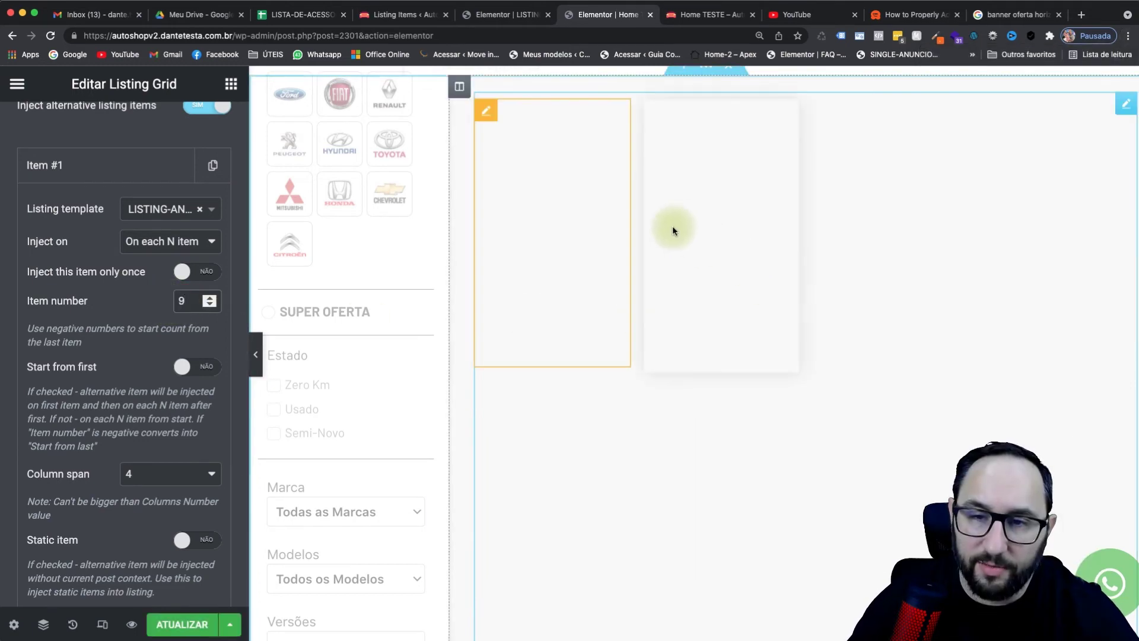
scroll(632, 503, "down", 7)
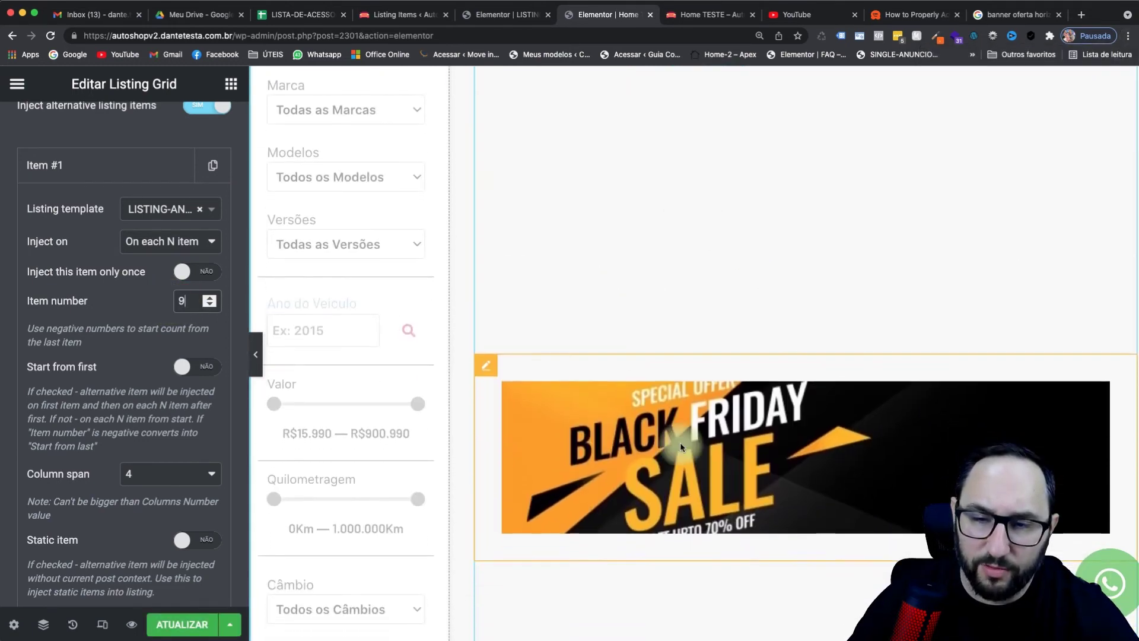
left_click(174, 616)
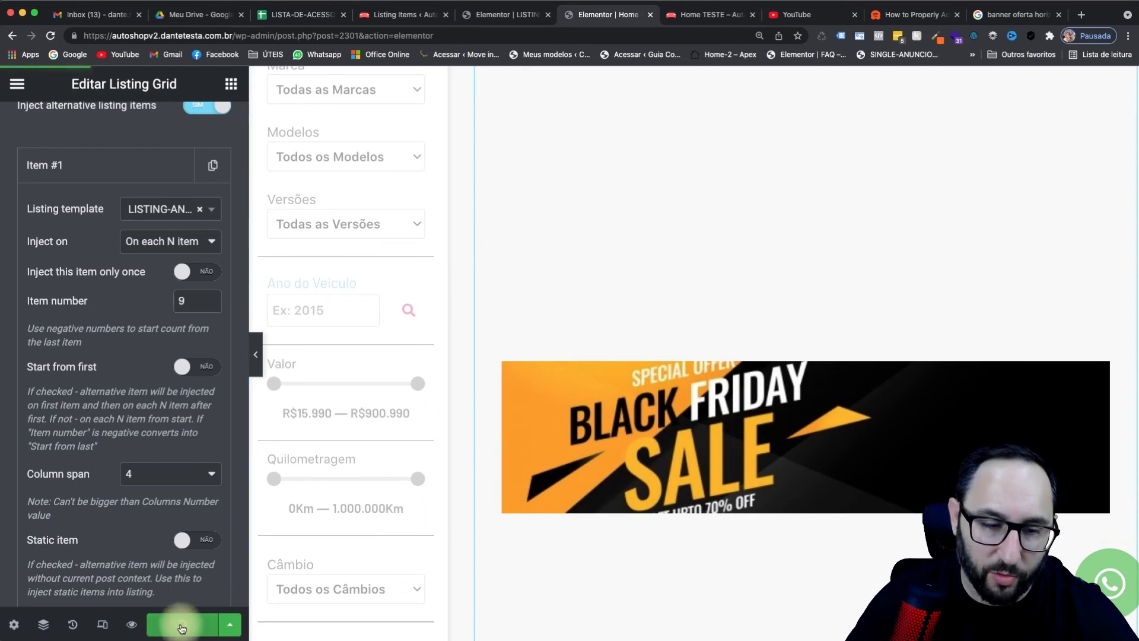
Step: Switch to the published Home TESTE page and examine the banner positions throughout the vehicle grid
key("ctrl+Tab")
scroll(603, 371, "down", 3)
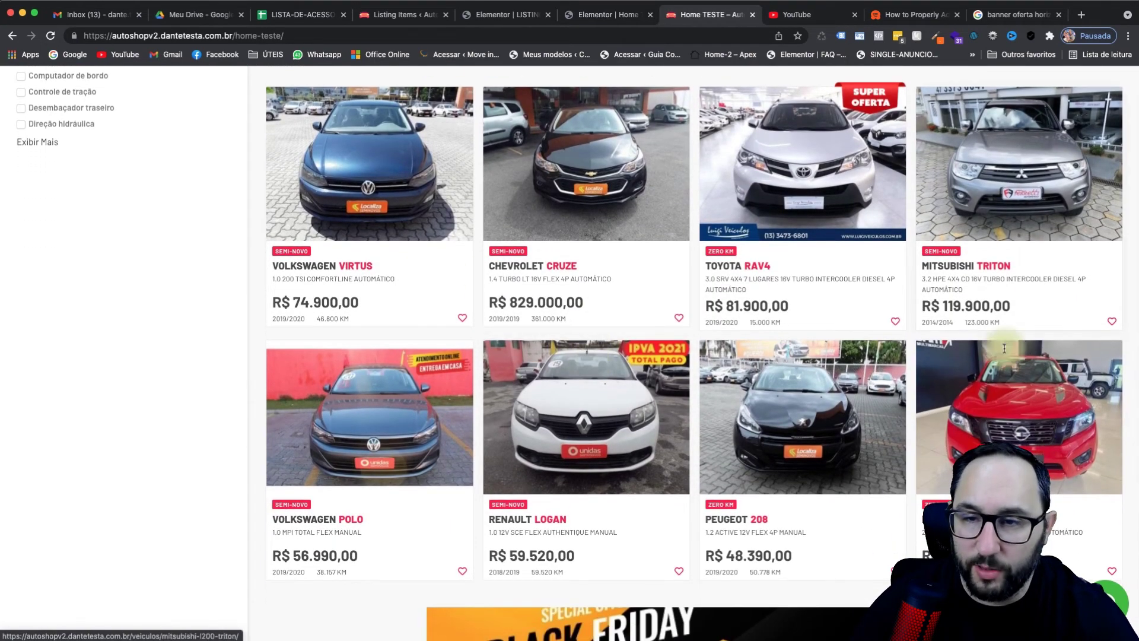
scroll(593, 439, "down", 4)
scroll(656, 453, "down", 3)
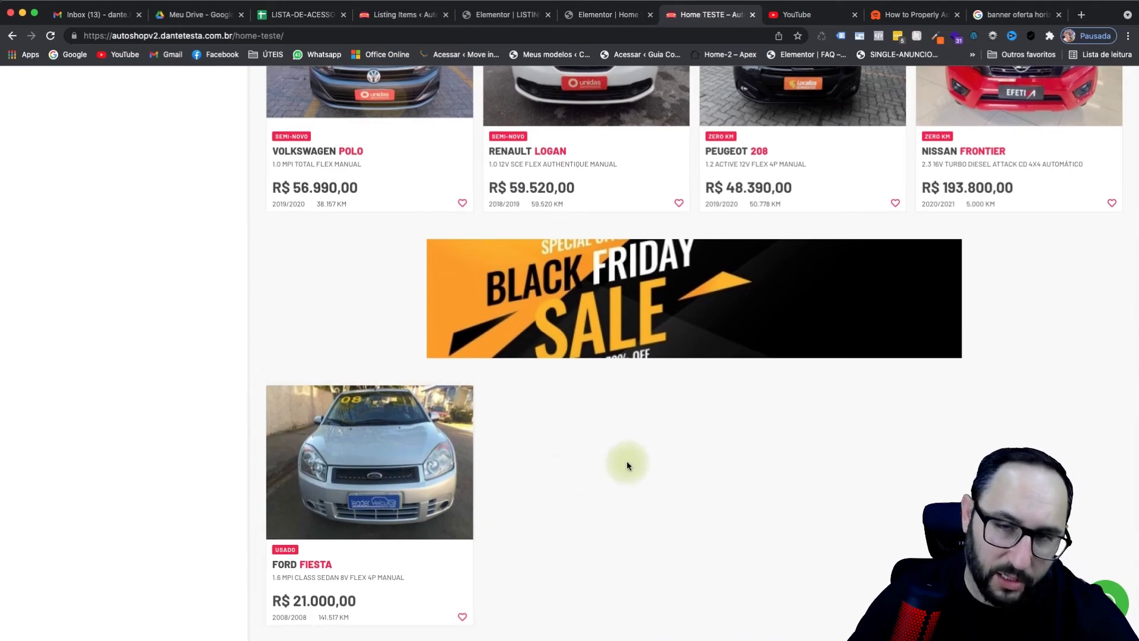
scroll(627, 460, "up", 10)
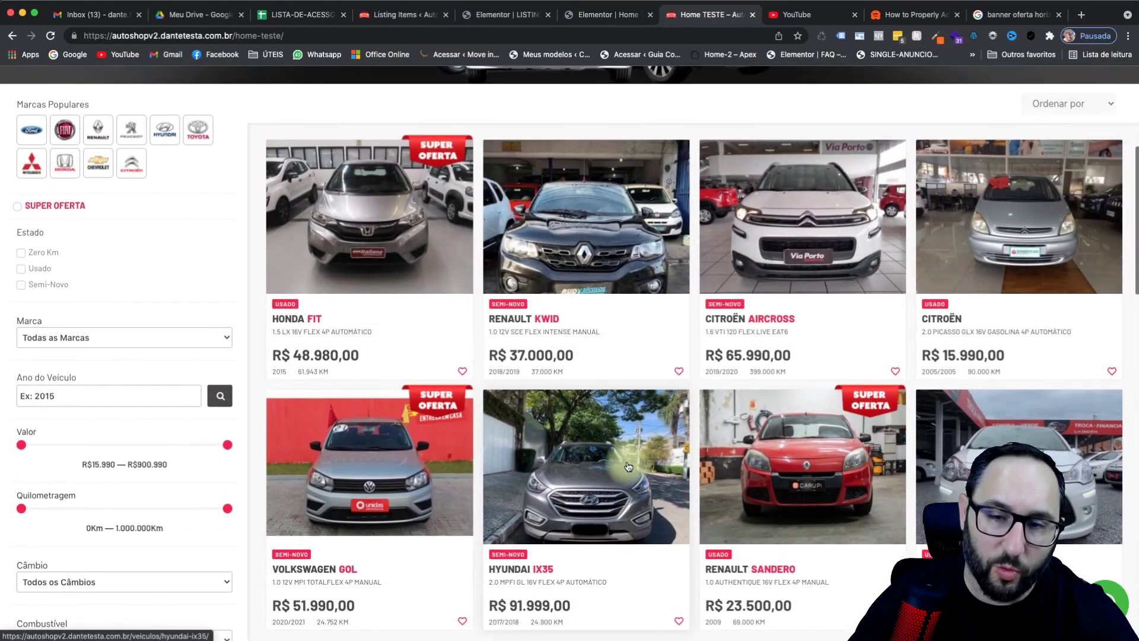
scroll(627, 460, "down", 15)
scroll(627, 465, "down", 5)
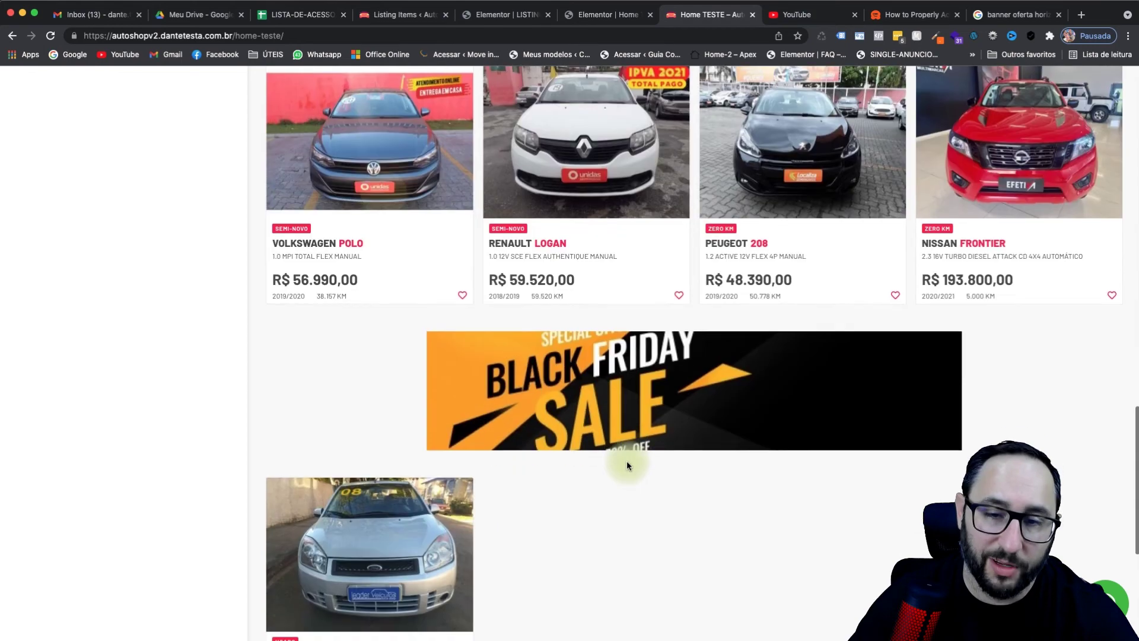